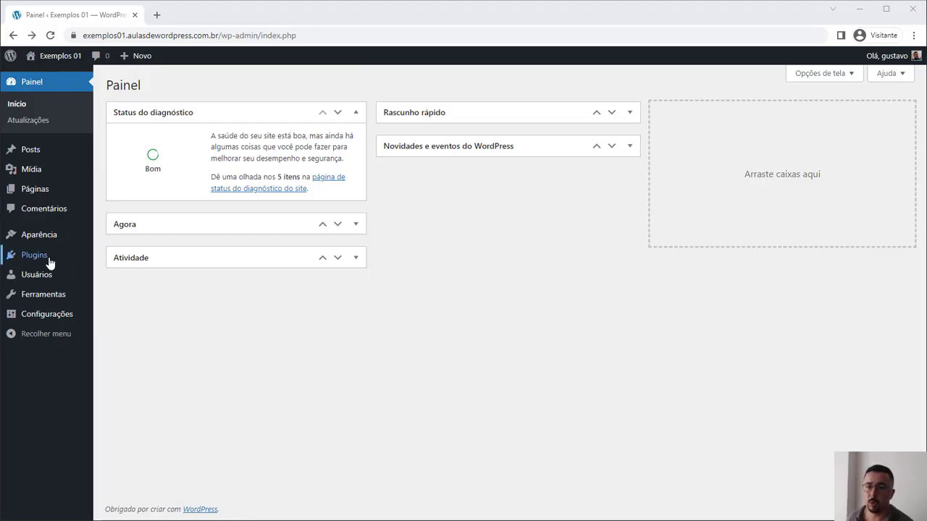
- Install and activate the Editor clássico plugin, and open its settings
{"action": "mouse_move", "coordinate": [50, 260]}
{"action": "left_click", "coordinate": [145, 273]}
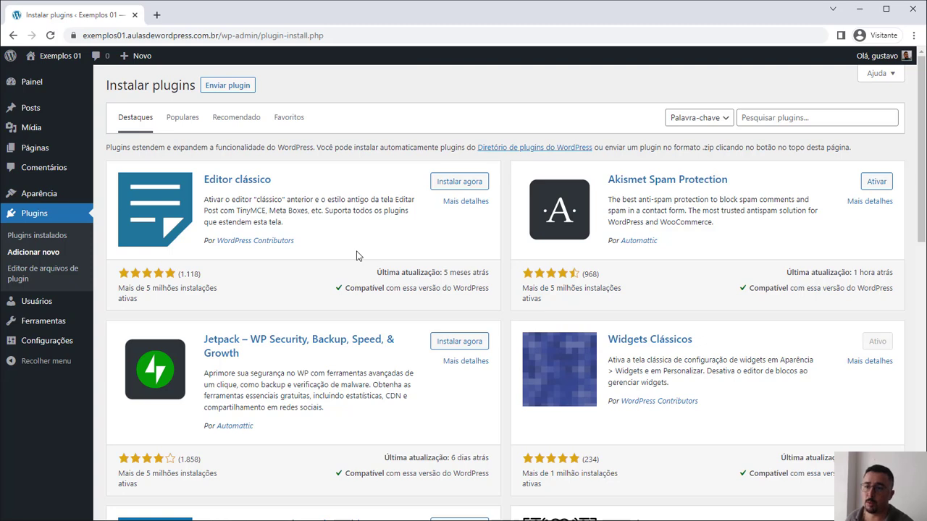
{"action": "left_click", "coordinate": [458, 186]}
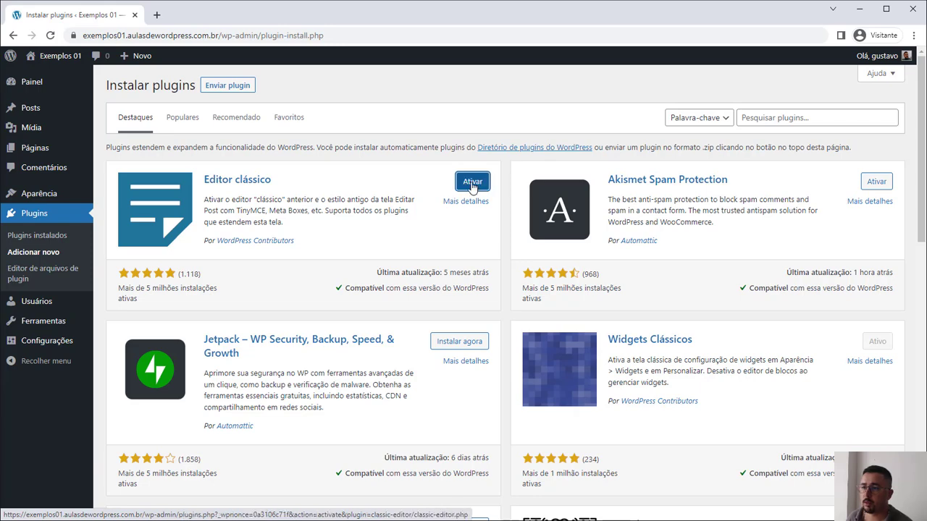
{"action": "left_click", "coordinate": [472, 184]}
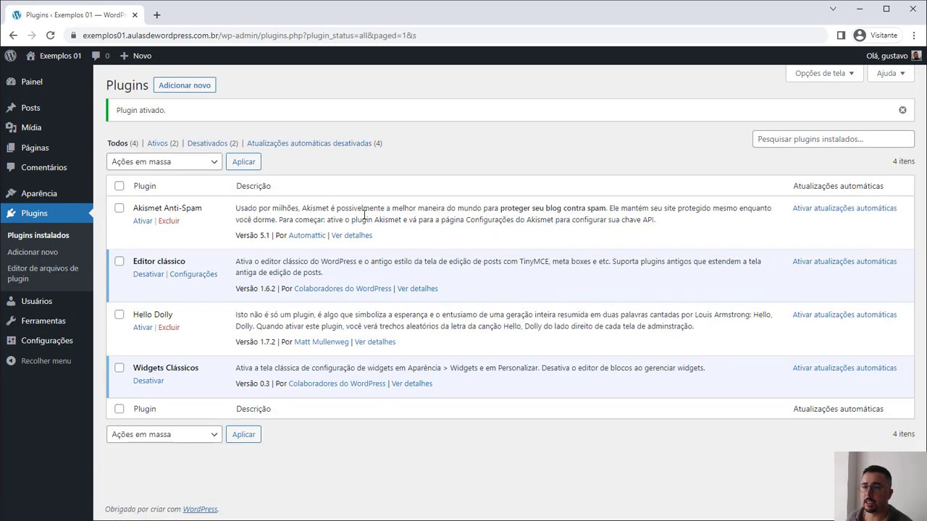
{"action": "left_click", "coordinate": [190, 280]}
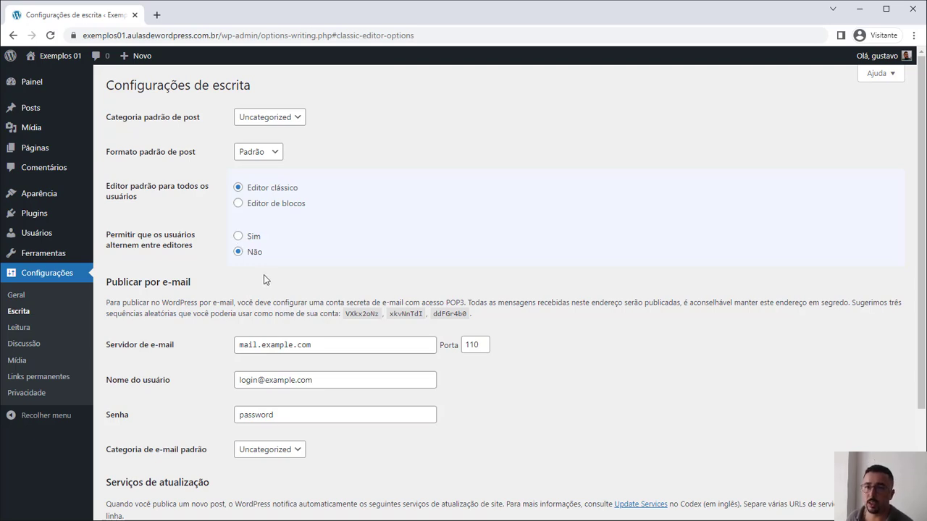
- Start a new post titled "Post com editor clássico"
{"action": "mouse_move", "coordinate": [41, 114]}
{"action": "left_click", "coordinate": [129, 129]}
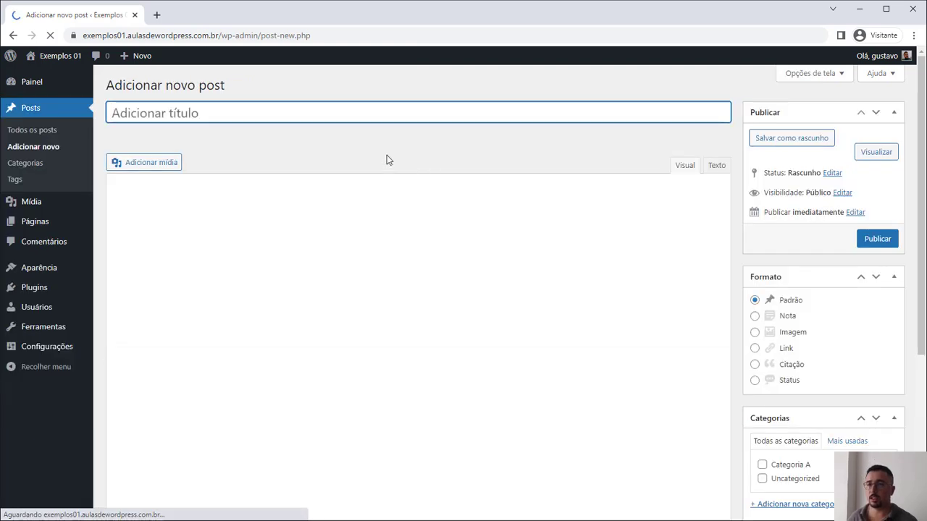
{"action": "type", "text": "Post com editor c"}
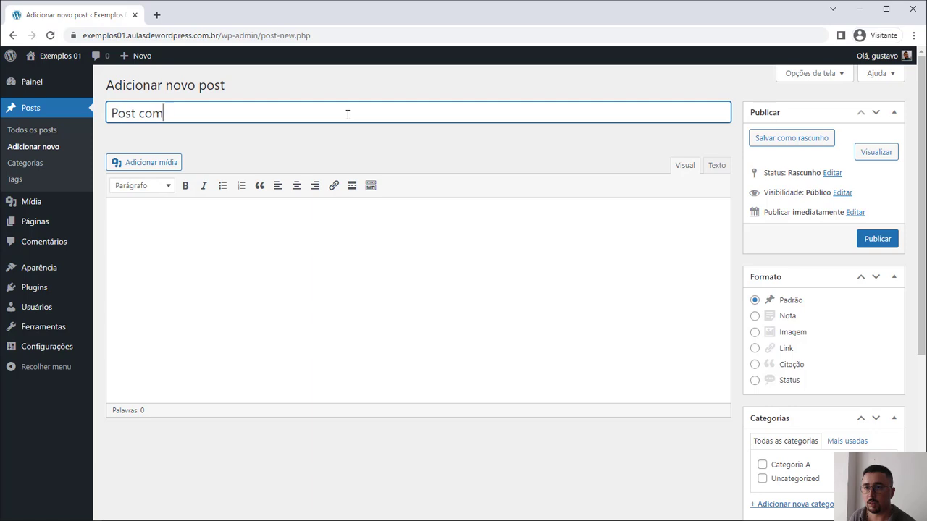
{"action": "type", "text": "lássico"}
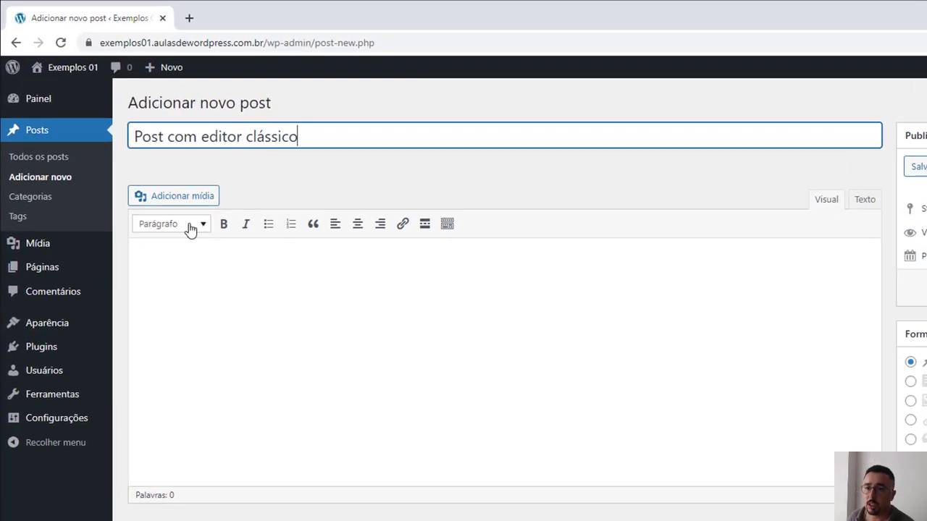
- Check the available paragraph formats and expand the editor toolbar to show its second row of tools
{"action": "left_click", "coordinate": [192, 228]}
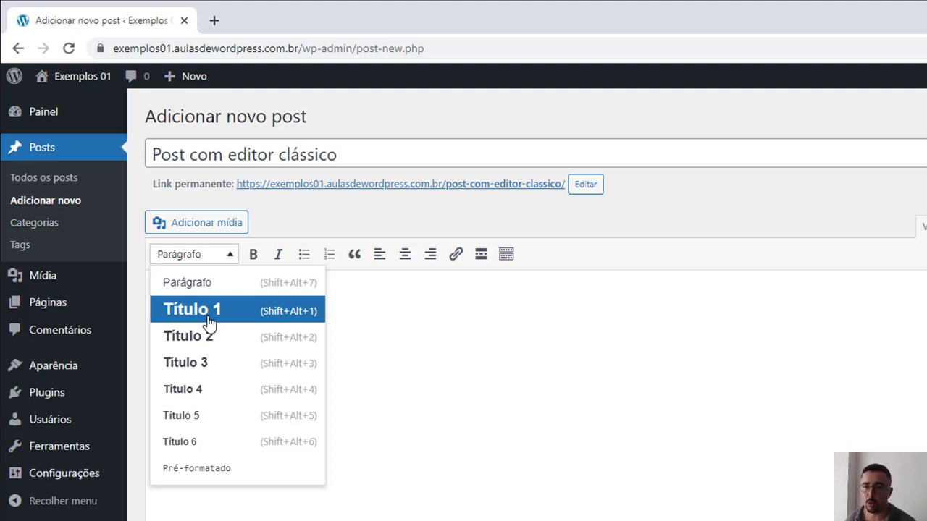
{"action": "left_click", "coordinate": [428, 302]}
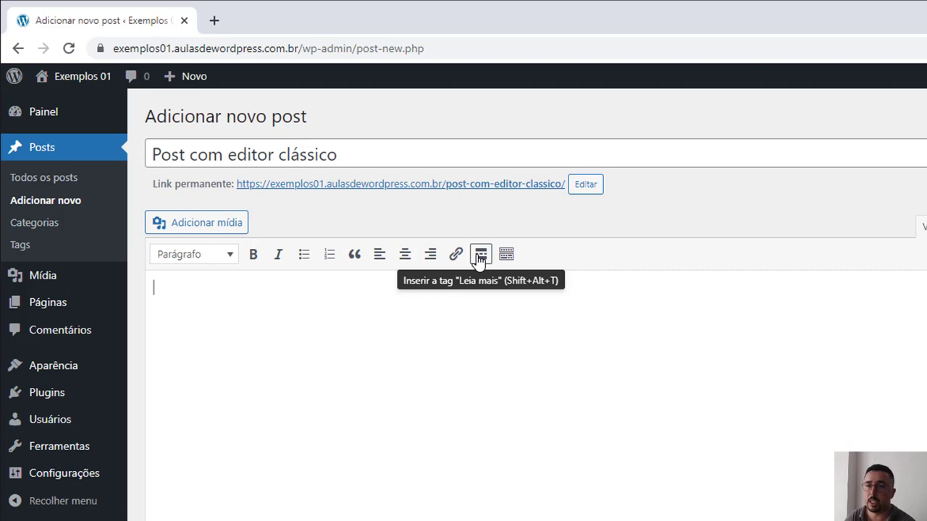
{"action": "left_click", "coordinate": [507, 257]}
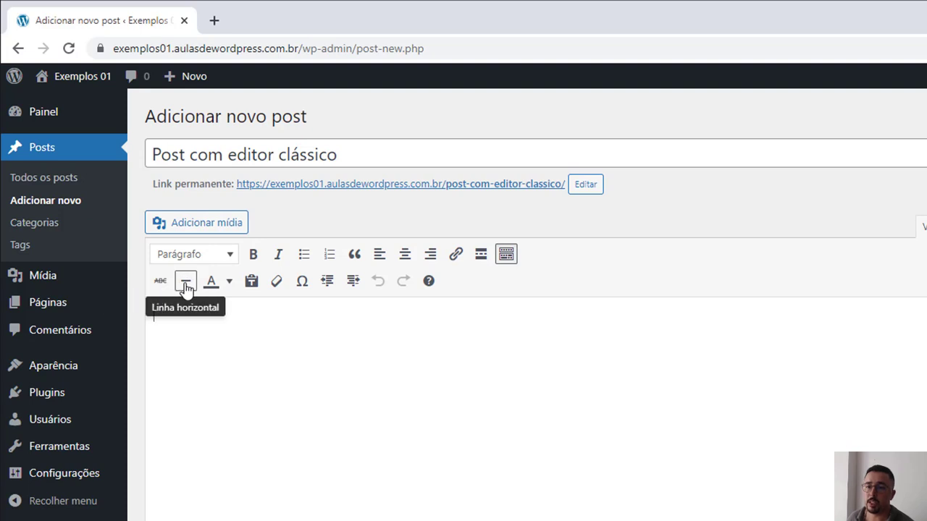
- Examine the extra editor tools: the text colour palette, the special characters and the keyboard shortcuts list
{"action": "left_click", "coordinate": [230, 282]}
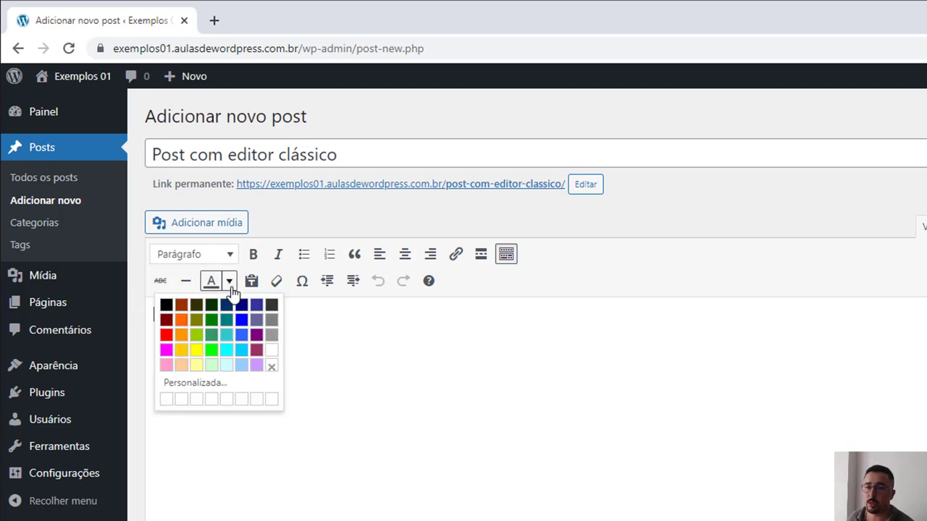
{"action": "left_click", "coordinate": [231, 283]}
{"action": "left_click", "coordinate": [252, 284]}
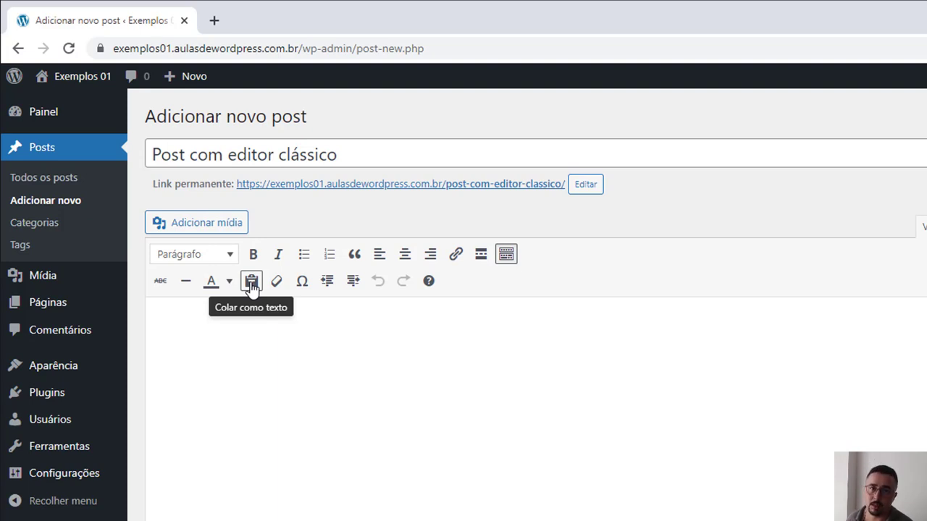
{"action": "left_click", "coordinate": [302, 284]}
{"action": "scroll", "coordinate": [627, 364], "scroll_direction": "down", "scroll_amount": 2}
{"action": "scroll", "coordinate": [625, 365], "scroll_direction": "up", "scroll_amount": 2}
{"action": "left_click", "coordinate": [883, 257]}
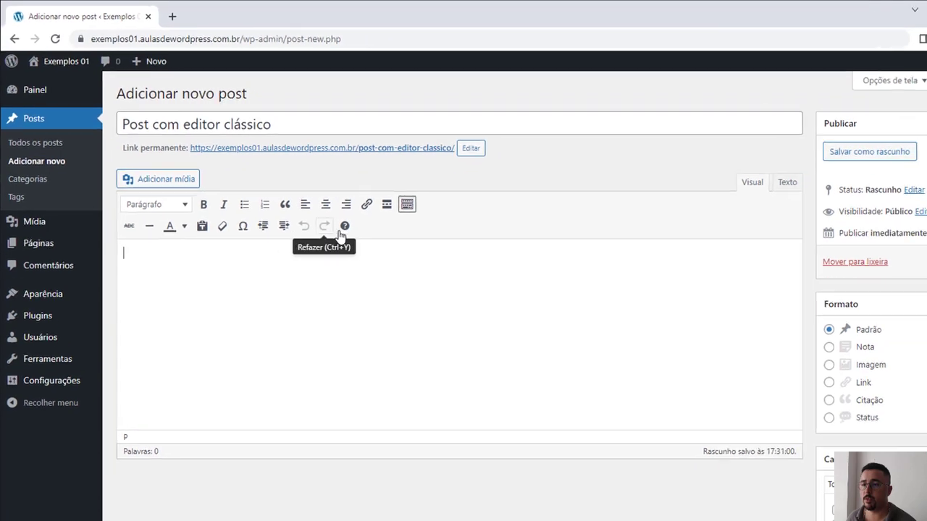
{"action": "left_click", "coordinate": [344, 226]}
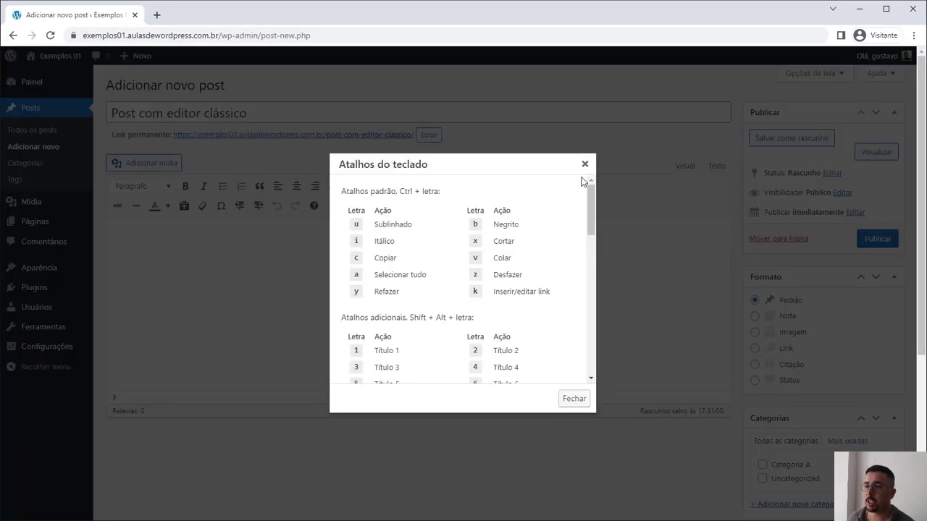
{"action": "left_click", "coordinate": [584, 164]}
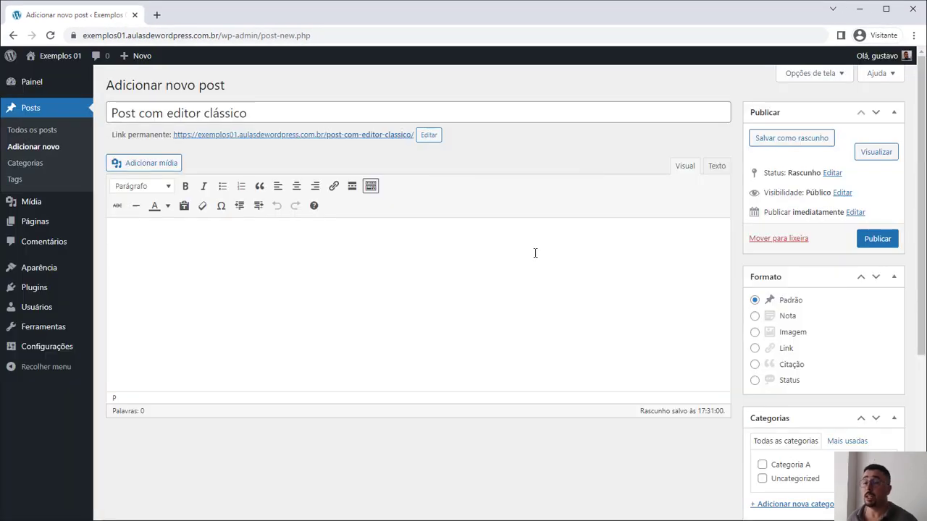
- Search the web for "lorem ipsum" in a new browser tab and open the lipsum.com generator
{"action": "left_click", "coordinate": [157, 15]}
{"action": "type", "text": "lorem"}
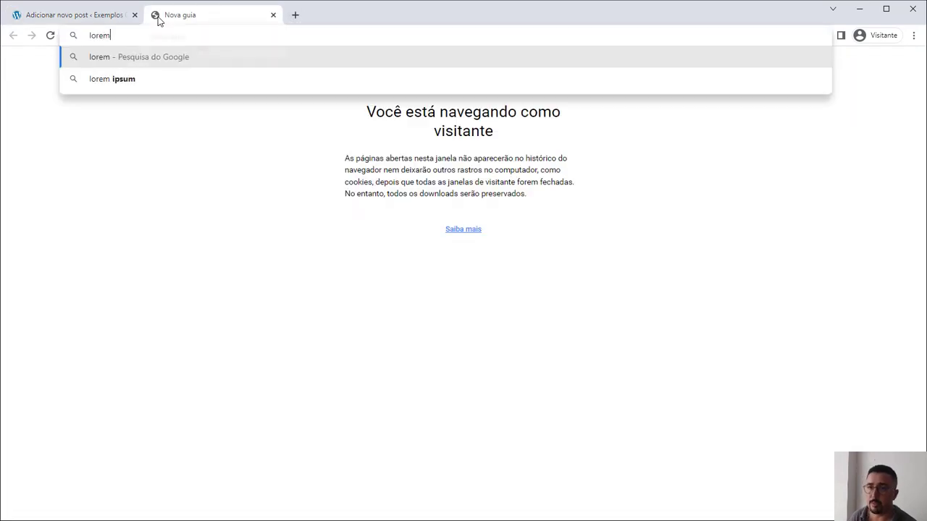
{"action": "type", "text": " ipsum"}
{"action": "key", "text": "Return"}
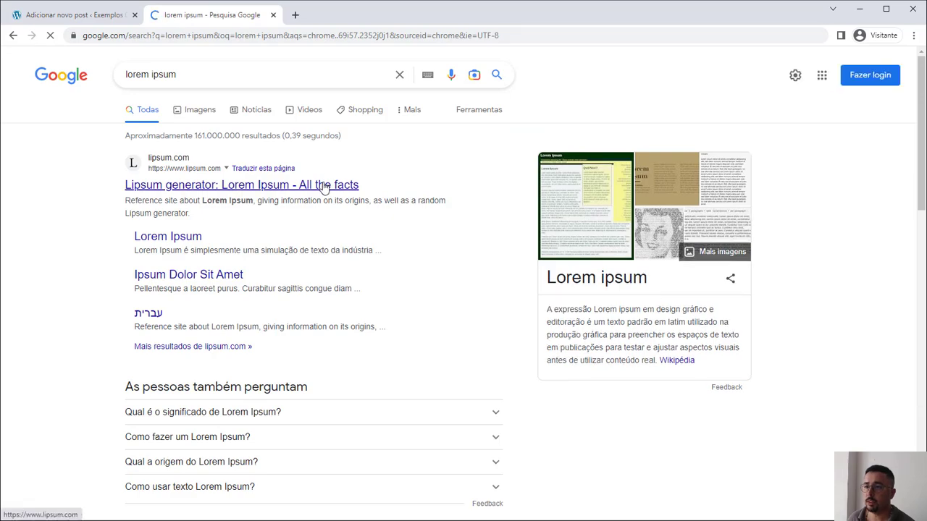
{"action": "left_click", "coordinate": [323, 187]}
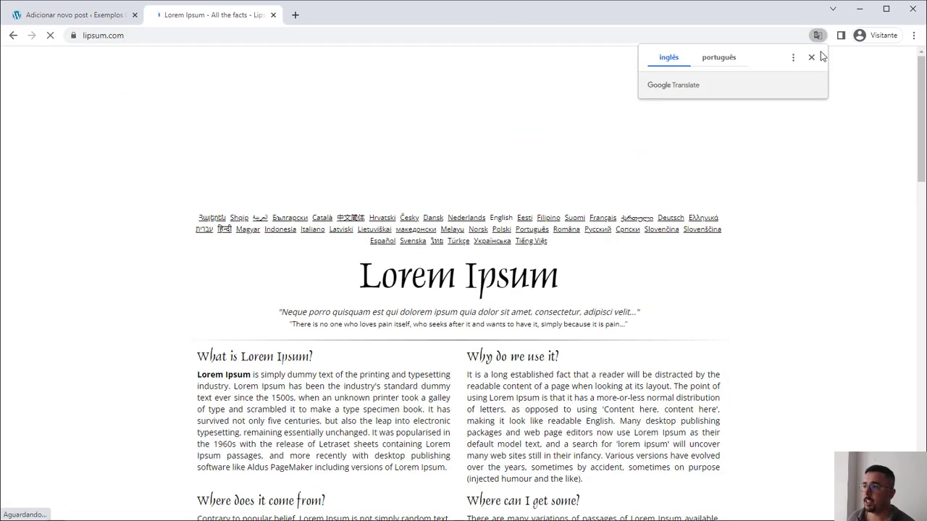
- Dismiss the translation offer and generate five paragraphs of Lorem Ipsum placeholder text
{"action": "left_click", "coordinate": [811, 57]}
{"action": "scroll", "coordinate": [779, 162], "scroll_direction": "down", "scroll_amount": 5}
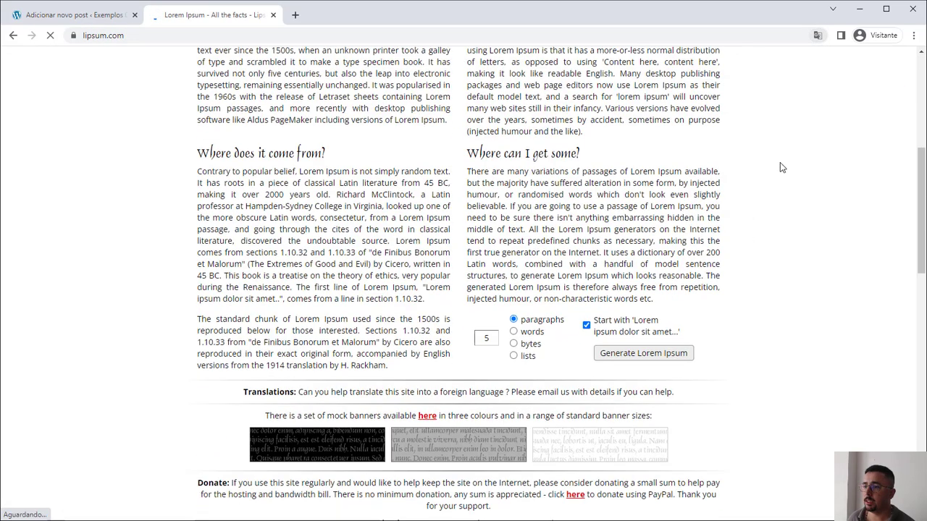
{"action": "left_click", "coordinate": [664, 358]}
- Copy the first three generated paragraphs and paste them into the body of the new WordPress post
{"action": "scroll", "coordinate": [307, 307], "scroll_direction": "down", "scroll_amount": 3}
{"action": "double_click", "coordinate": [257, 202]}
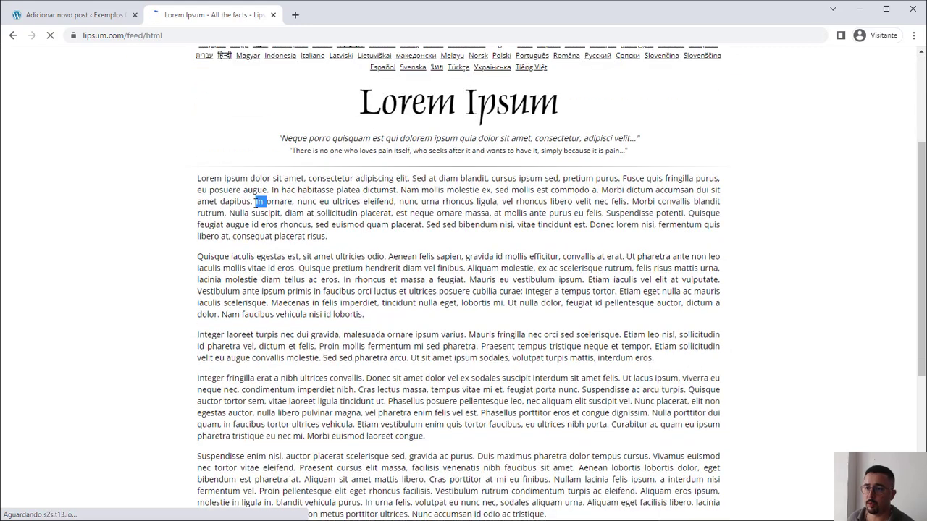
{"action": "double_click", "coordinate": [210, 179]}
{"action": "left_click_drag", "start_coordinate": [210, 178], "coordinate": [679, 362]}
{"action": "key", "text": "ctrl+c"}
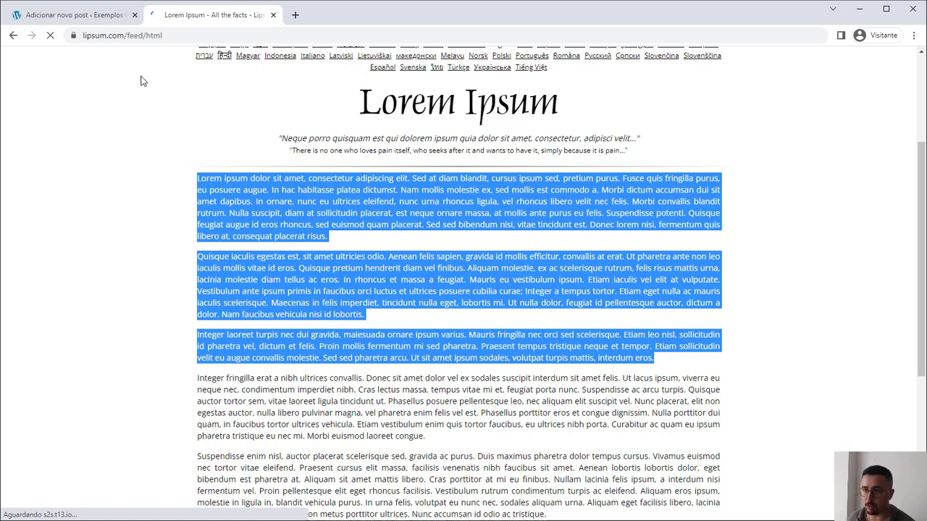
{"action": "left_click", "coordinate": [72, 14]}
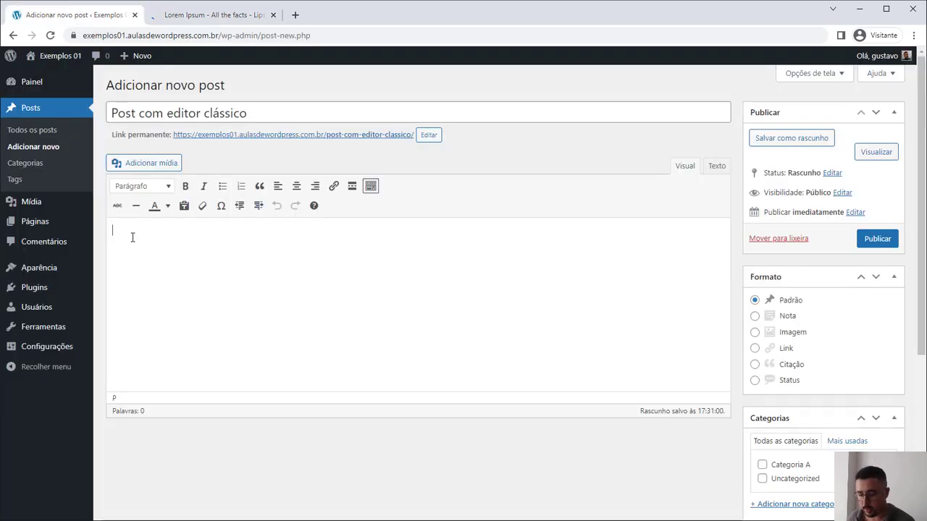
{"action": "key", "text": "ctrl+v"}
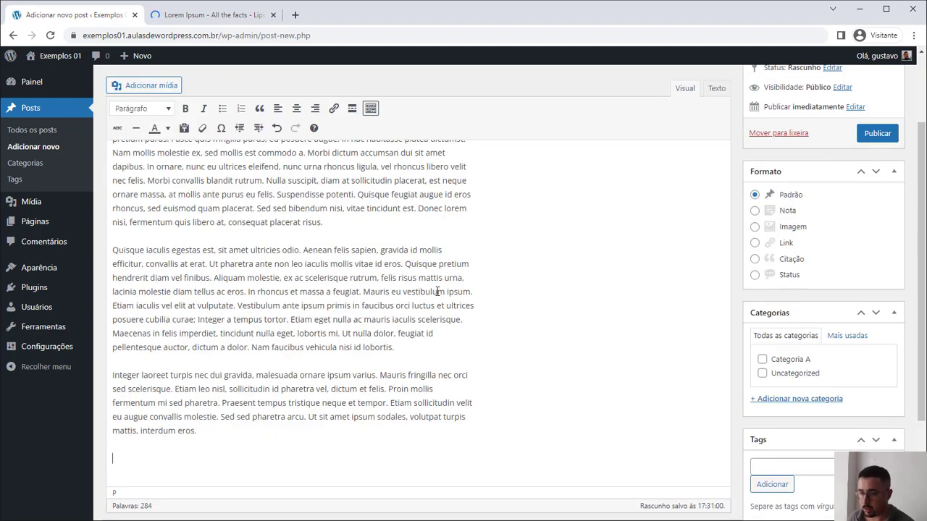
- Make the passage from "Fusce quis fringilla purus" to "sed mollis est commodo a" in the first paragraph bold
{"action": "scroll", "coordinate": [438, 291], "scroll_direction": "up", "scroll_amount": 5}
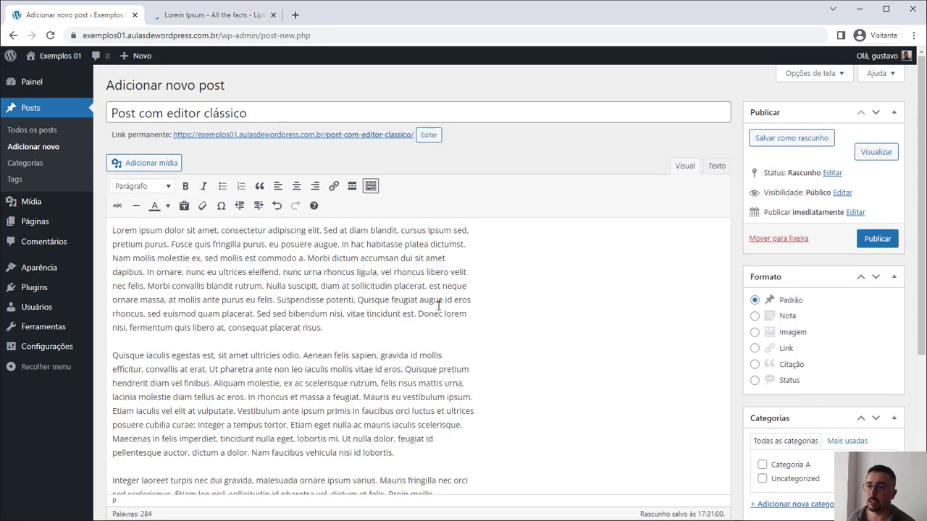
{"action": "scroll", "coordinate": [440, 253], "scroll_direction": "down", "scroll_amount": 2}
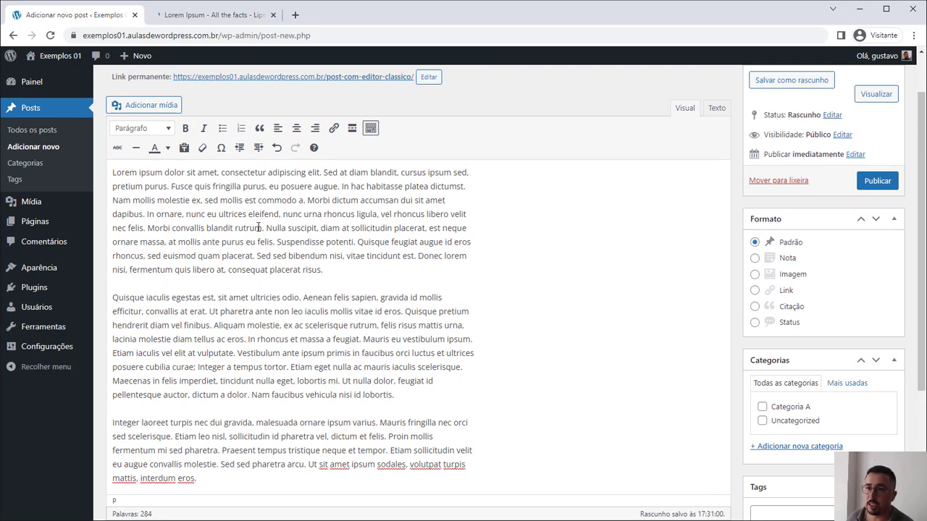
{"action": "left_click_drag", "start_coordinate": [172, 187], "coordinate": [297, 201]}
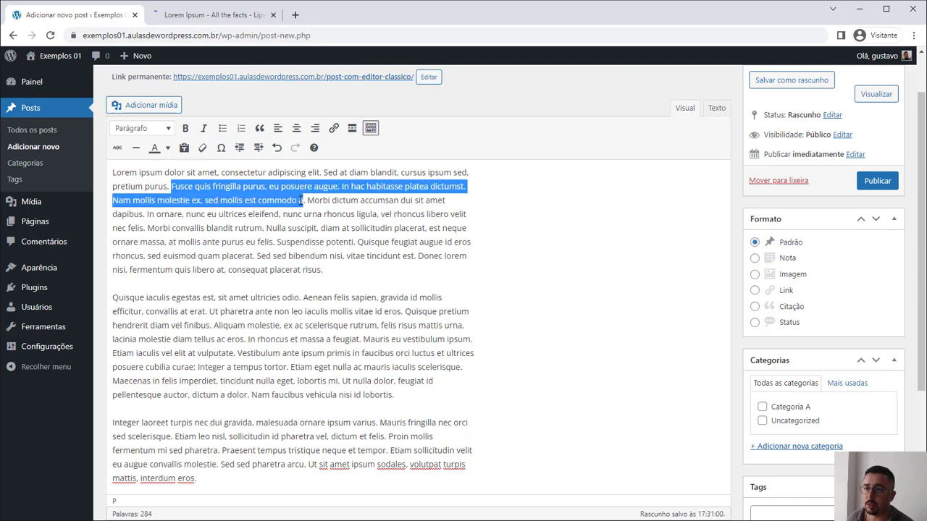
{"action": "key", "text": "shift+Right"}
{"action": "key", "text": "shift+Right"}
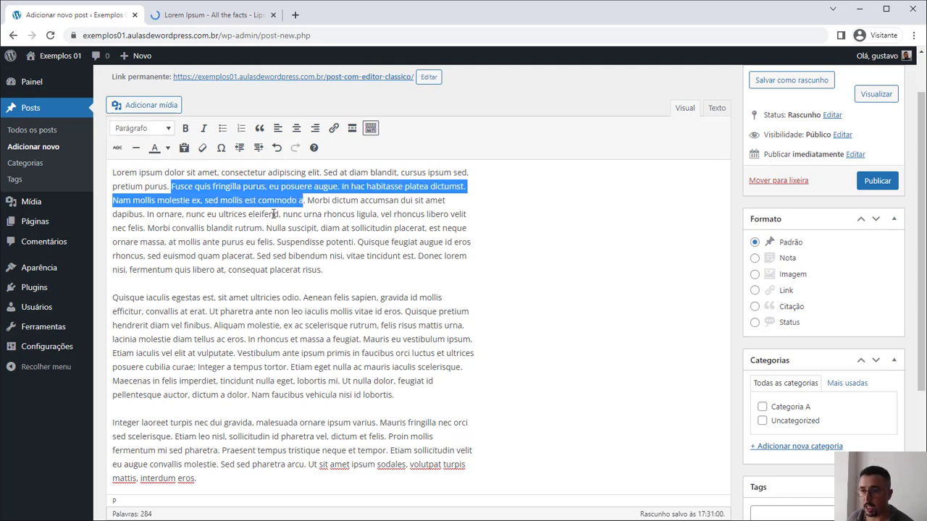
{"action": "left_click", "coordinate": [186, 129]}
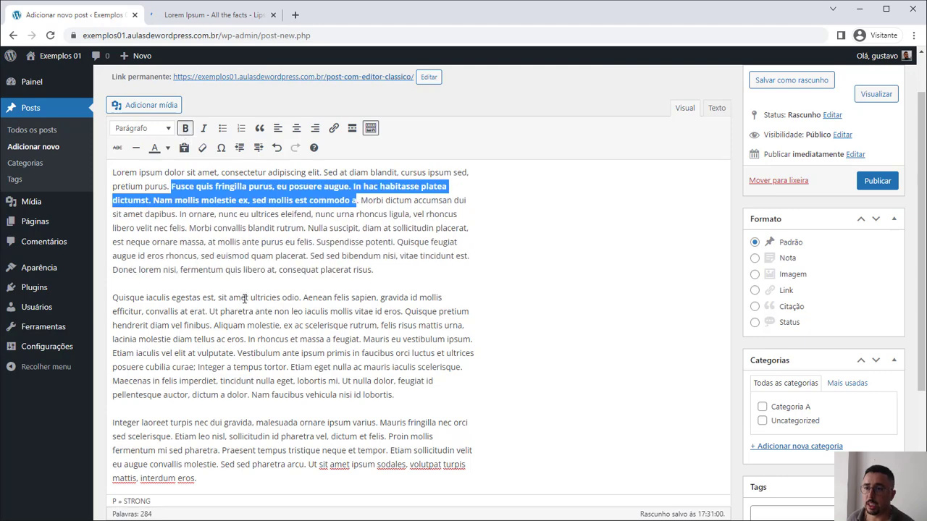
- Add the line "Um subtítulo" after the first paragraph and format it as Título 2
{"action": "left_click", "coordinate": [378, 271]}
{"action": "key", "text": "Return"}
{"action": "type", "text": "Um subtitulo"}
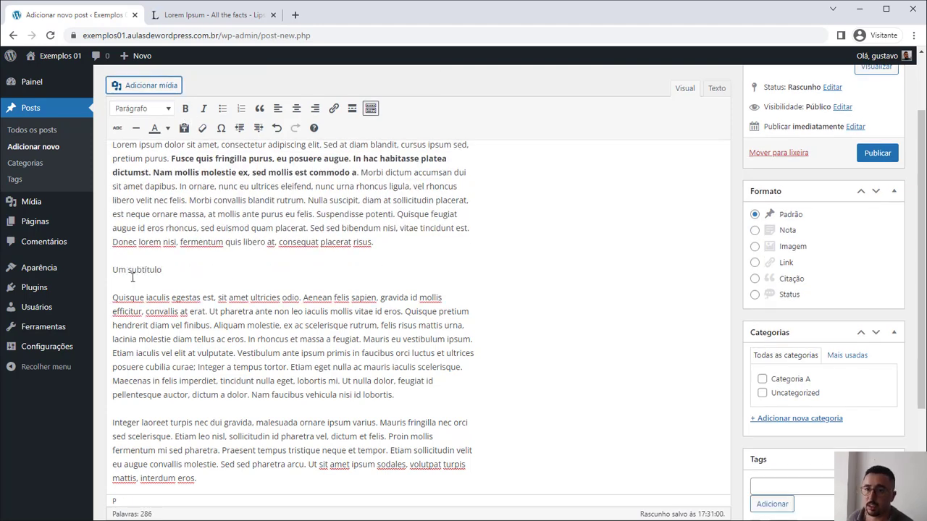
{"action": "triple_click", "coordinate": [134, 273]}
{"action": "left_click", "coordinate": [141, 110]}
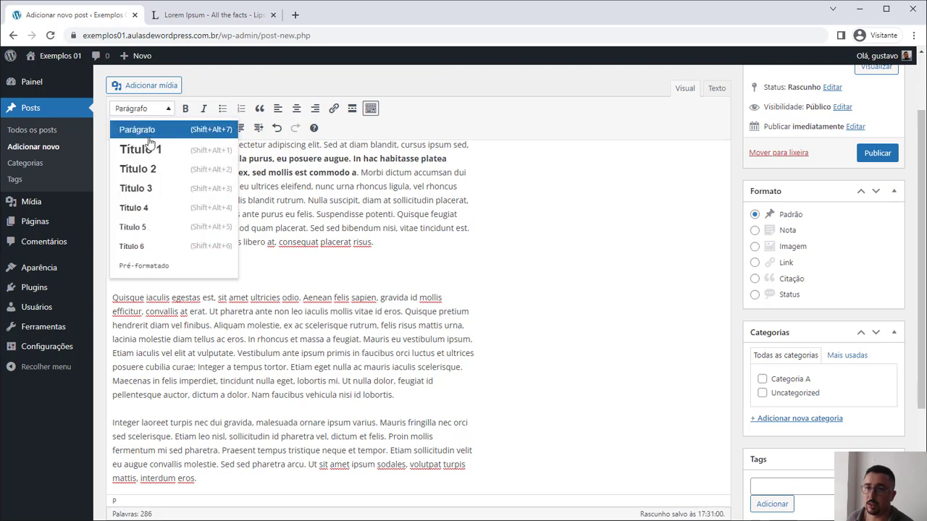
{"action": "left_click", "coordinate": [137, 167]}
{"action": "left_click", "coordinate": [221, 269]}
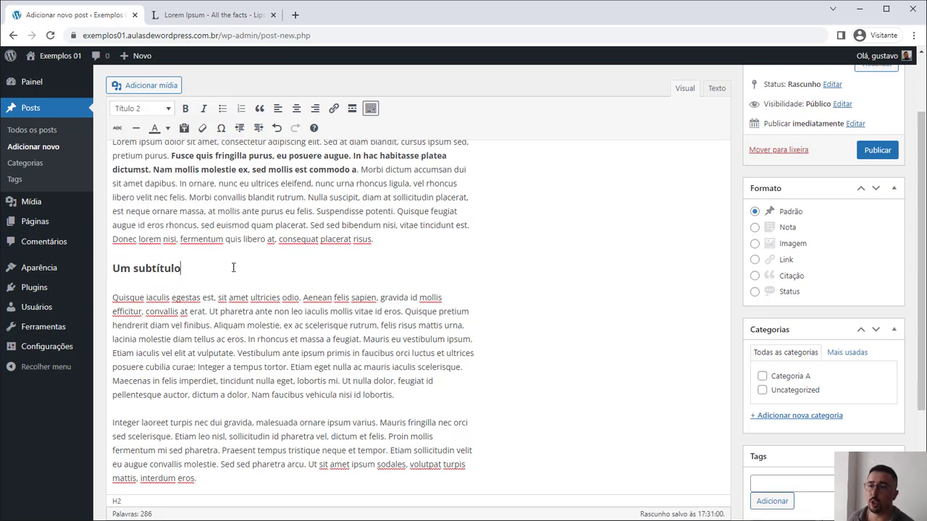
- Link the text "consequat placerat risus" at the end of the first paragraph to the existing post "Novo post"
{"action": "left_click_drag", "start_coordinate": [279, 240], "coordinate": [370, 242]}
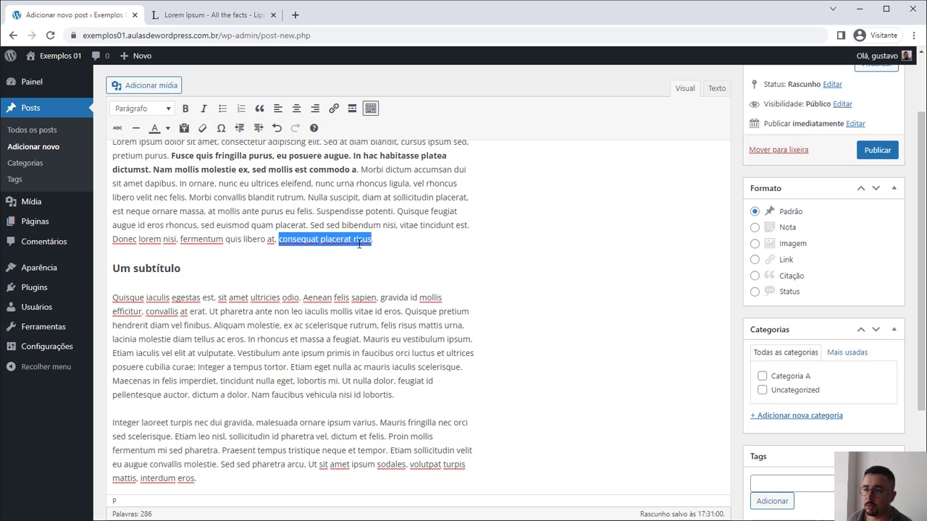
{"action": "left_click", "coordinate": [335, 108]}
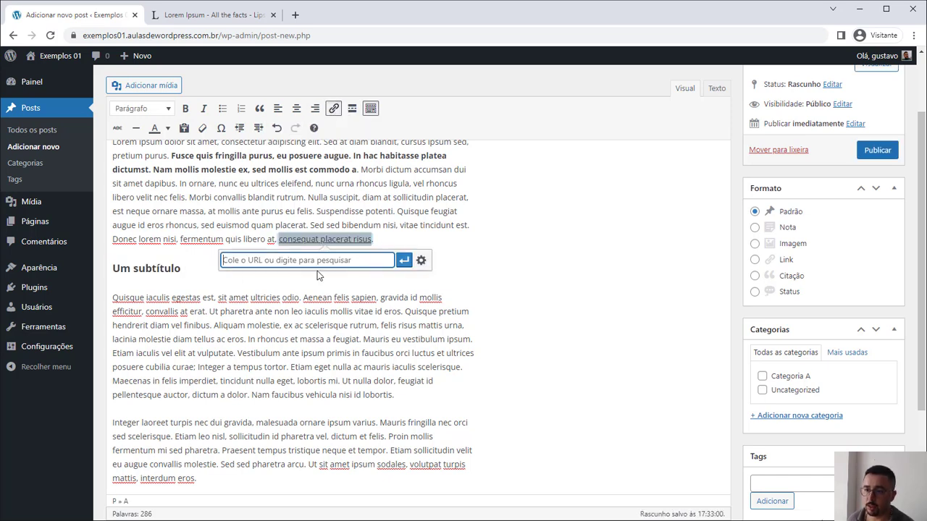
{"action": "type", "text": "p"}
{"action": "key", "text": "BackSpace"}
{"action": "type", "text": "post"}
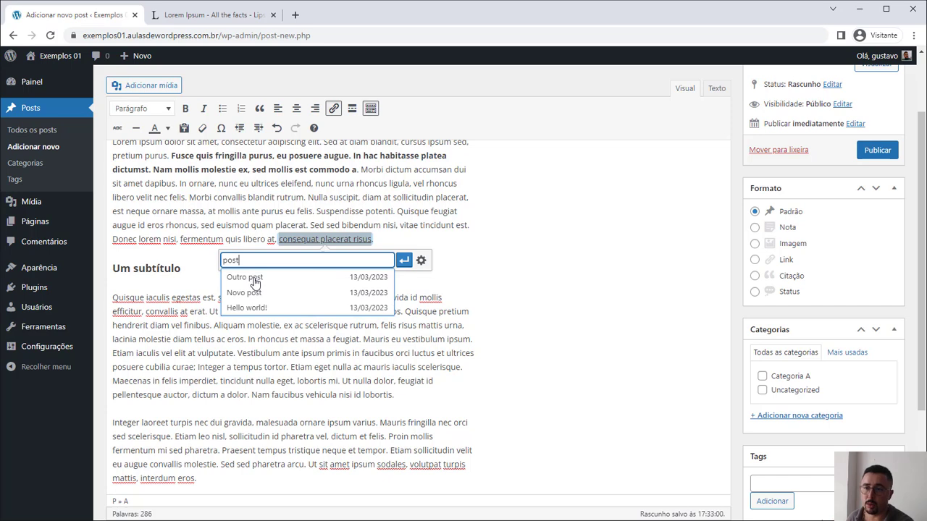
{"action": "left_click", "coordinate": [250, 294]}
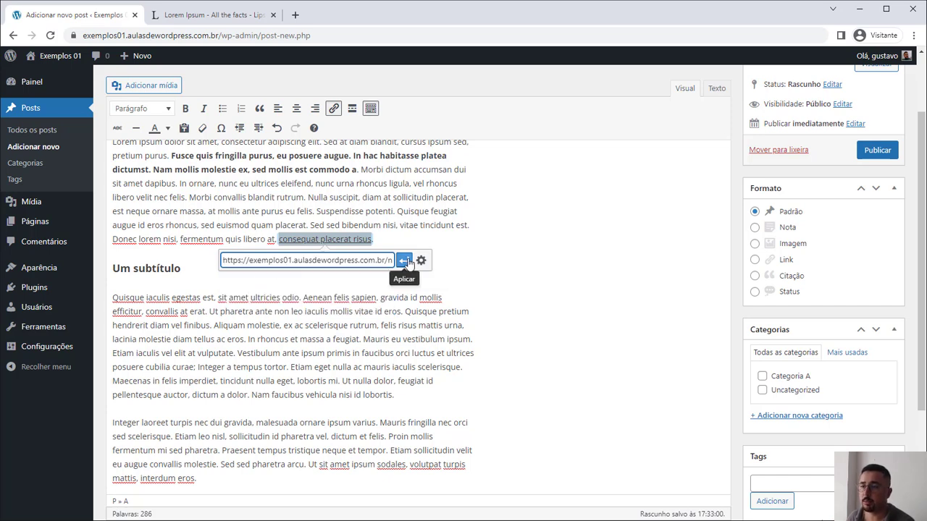
{"action": "left_click", "coordinate": [408, 262]}
{"action": "left_click", "coordinate": [389, 236]}
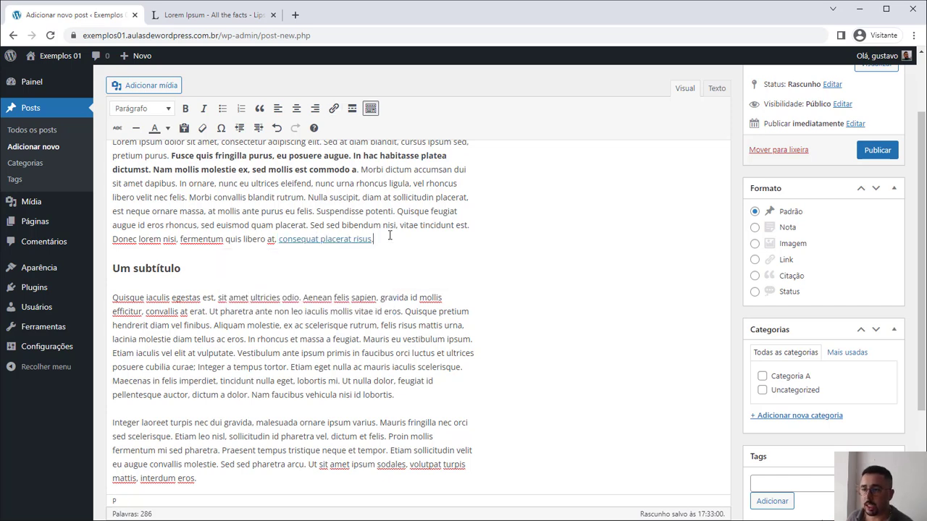
- Add an empty line below the "Um subtítulo" heading and select the pexels-min-an-1131458 leaf image from the media library
{"action": "scroll", "coordinate": [406, 236], "scroll_direction": "up", "scroll_amount": 2}
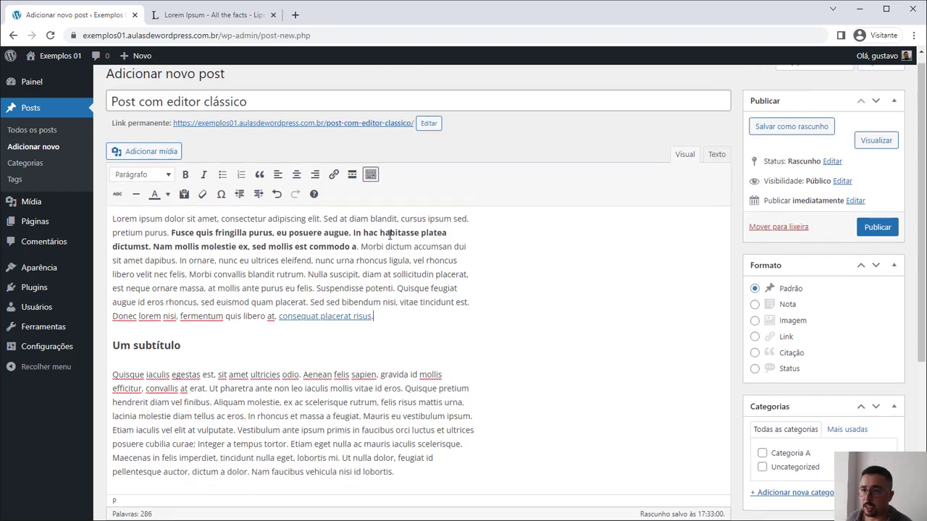
{"action": "scroll", "coordinate": [401, 265], "scroll_direction": "down", "scroll_amount": 3}
{"action": "scroll", "coordinate": [401, 265], "scroll_direction": "down", "scroll_amount": 2}
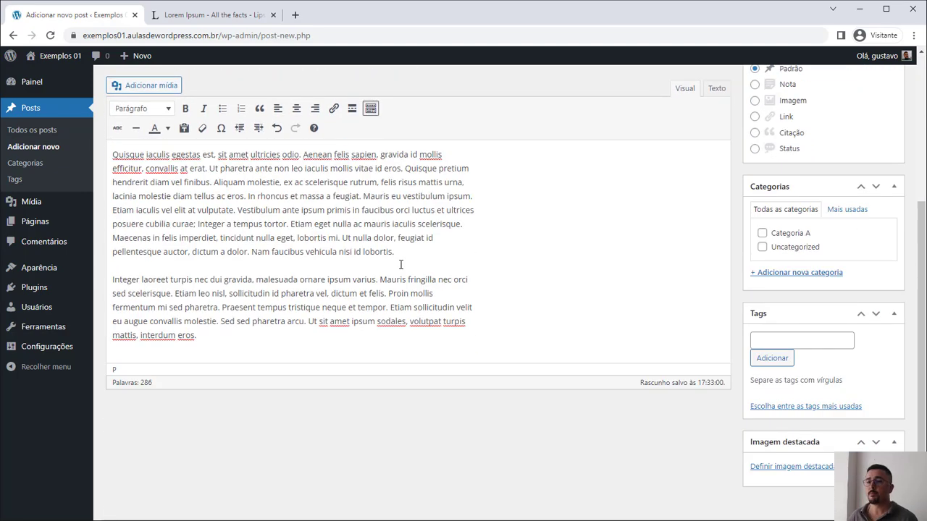
{"action": "scroll", "coordinate": [399, 263], "scroll_direction": "up", "scroll_amount": 4}
{"action": "left_click", "coordinate": [192, 359]}
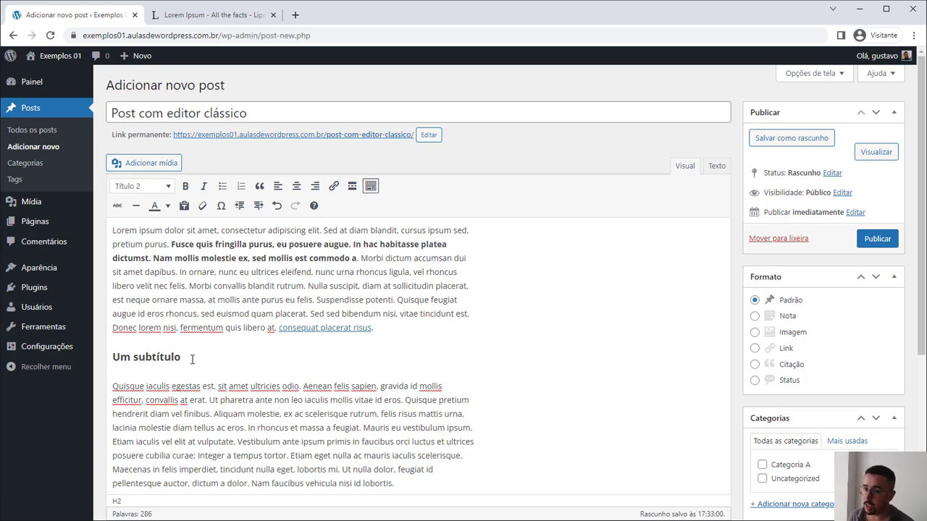
{"action": "key", "text": "Return"}
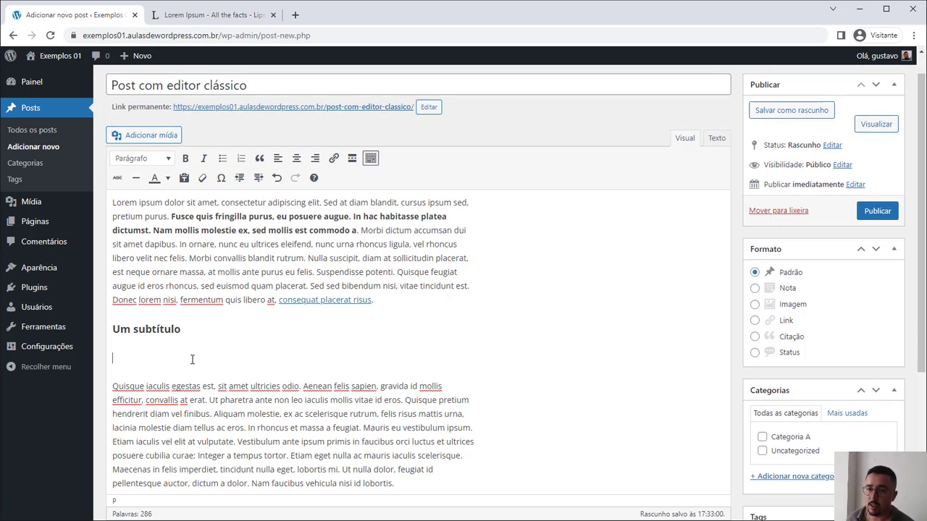
{"action": "left_click", "coordinate": [119, 136]}
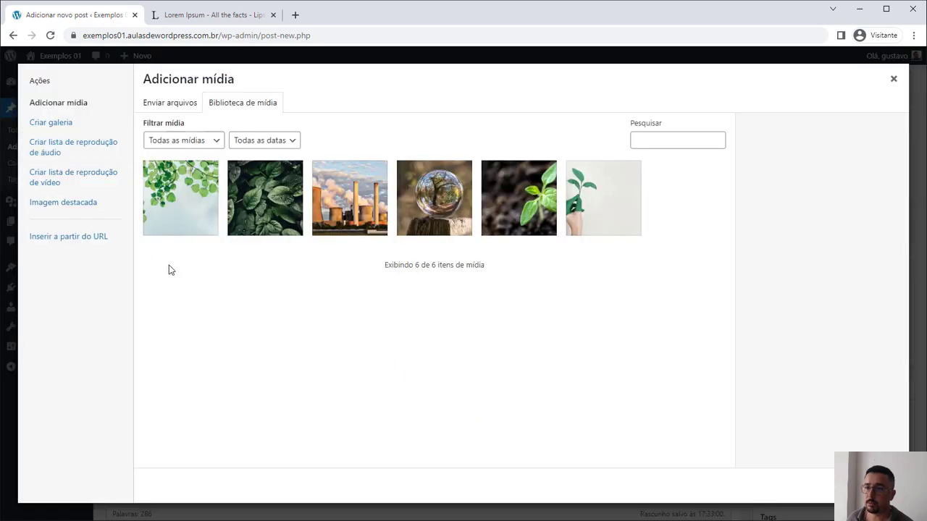
{"action": "left_click", "coordinate": [171, 208]}
{"action": "scroll", "coordinate": [787, 326], "scroll_direction": "down", "scroll_amount": 3}
{"action": "scroll", "coordinate": [787, 328], "scroll_direction": "down", "scroll_amount": 1}
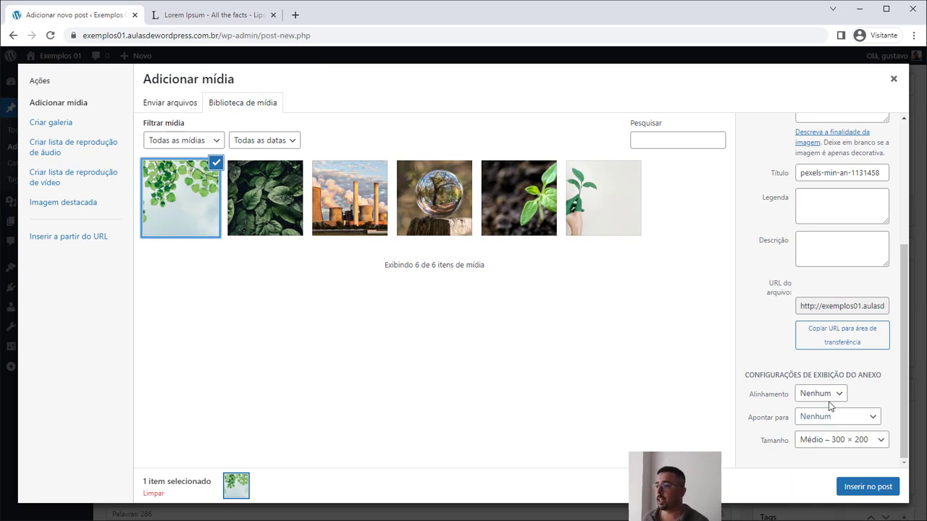
- Insert the selected image into the post with alignment Centro and size Grande – 625 × 416
{"action": "left_click", "coordinate": [849, 441]}
{"action": "key", "text": "Up"}
{"action": "key", "text": "Down"}
{"action": "key", "text": "Down"}
{"action": "key", "text": "Down"}
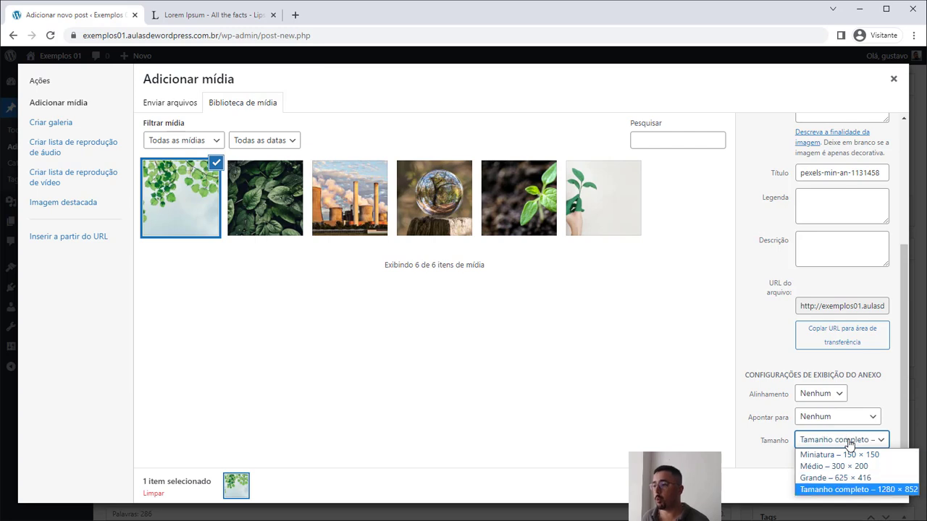
{"action": "key", "text": "Up"}
{"action": "key", "text": "Up"}
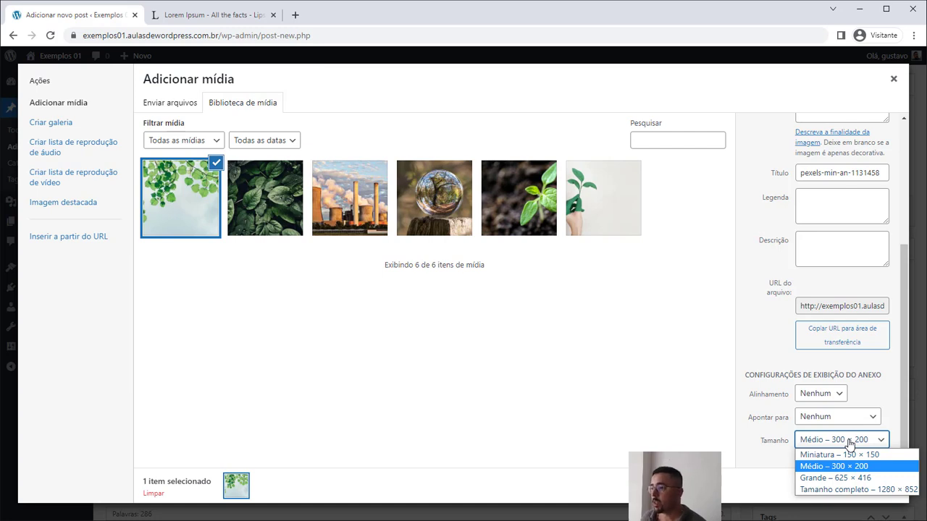
{"action": "left_click", "coordinate": [828, 480]}
{"action": "left_click", "coordinate": [823, 397]}
{"action": "left_click", "coordinate": [816, 421]}
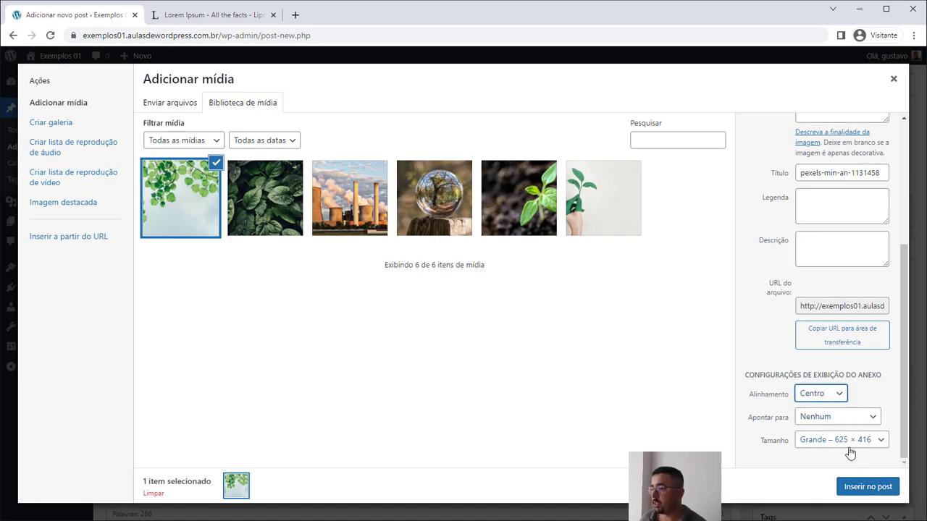
{"action": "left_click", "coordinate": [867, 487]}
{"action": "scroll", "coordinate": [584, 352], "scroll_direction": "down", "scroll_amount": 2}
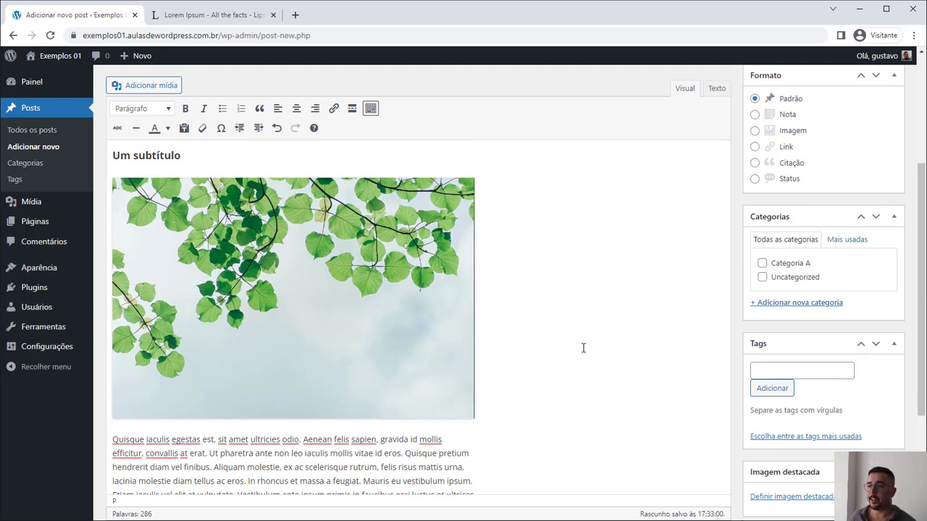
- Try left, centre, right and no alignment on the inserted image, finishing with centre alignment
{"action": "left_click", "coordinate": [348, 335]}
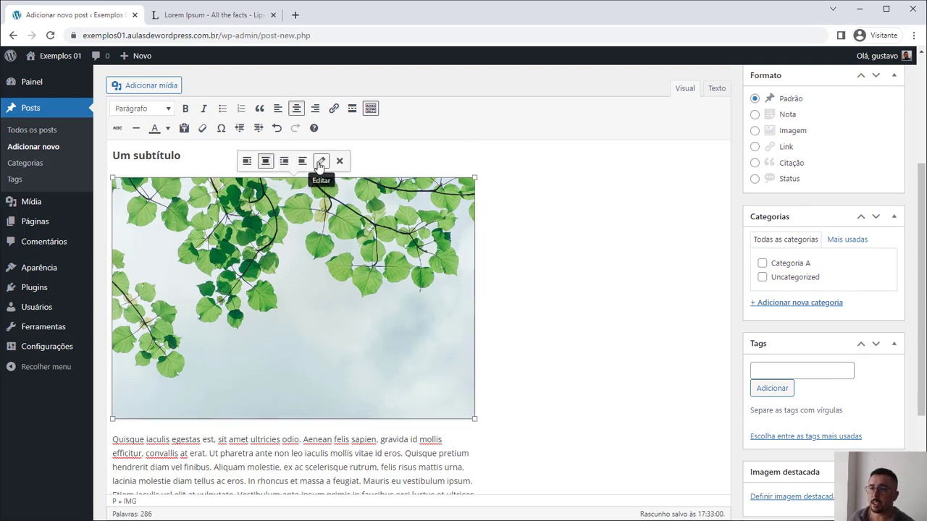
{"action": "left_click", "coordinate": [247, 162]}
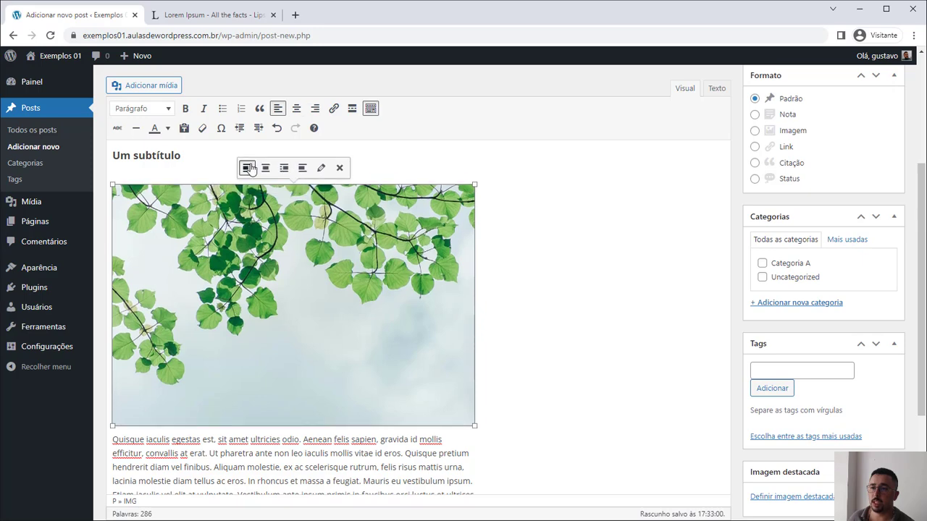
{"action": "left_click", "coordinate": [265, 168]}
{"action": "left_click", "coordinate": [284, 161]}
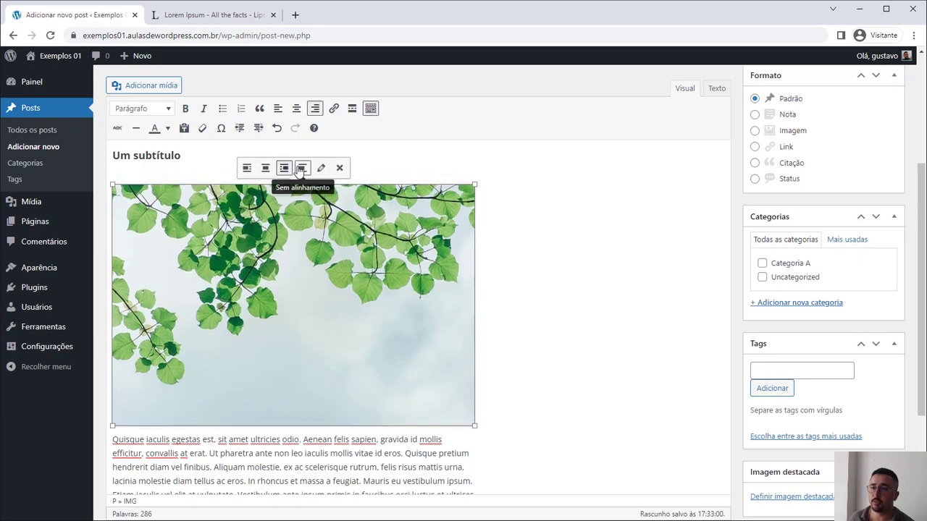
{"action": "left_click", "coordinate": [302, 167]}
{"action": "left_click", "coordinate": [265, 162]}
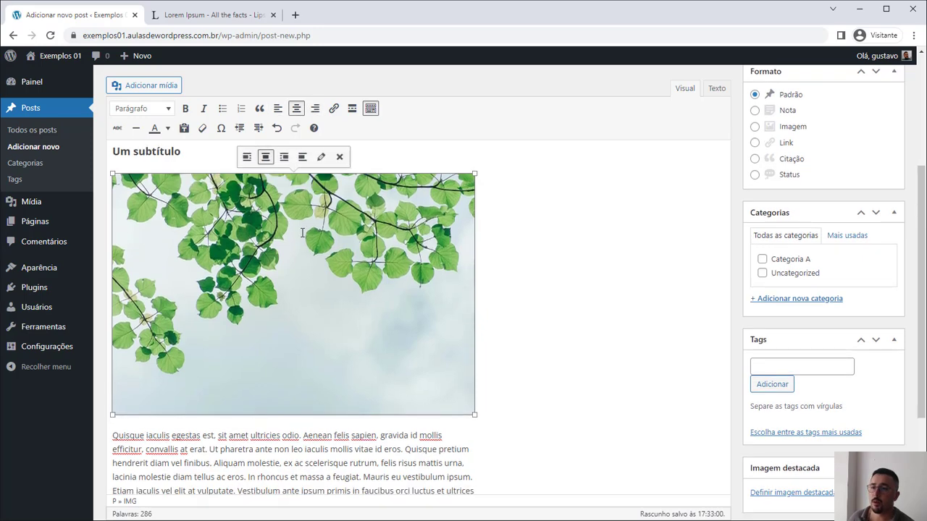
- Change the inserted image's size to Médio – 300 × 200 in its details and update it
{"action": "left_click", "coordinate": [322, 158]}
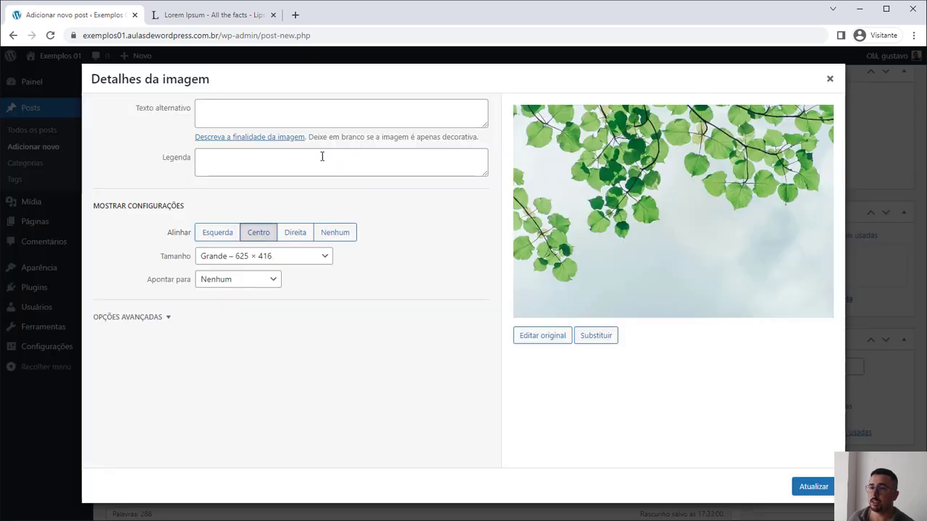
{"action": "left_click", "coordinate": [273, 259]}
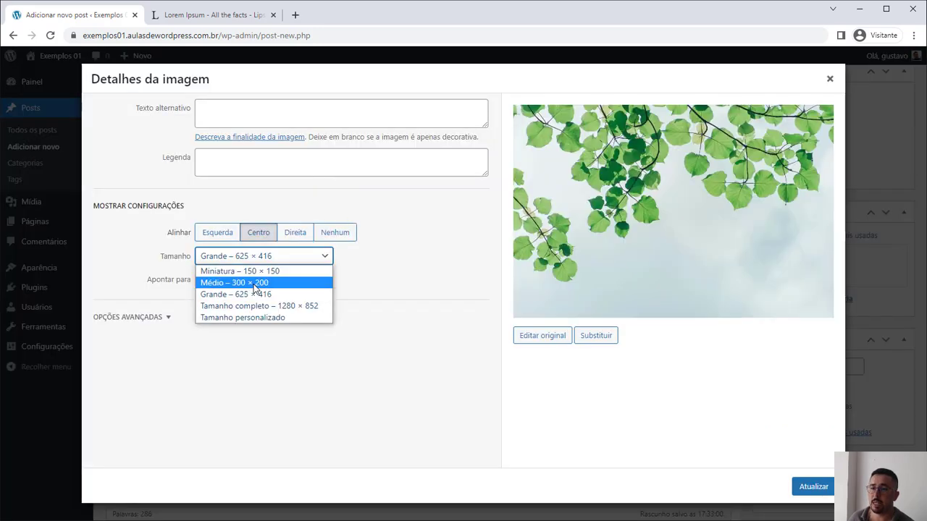
{"action": "left_click", "coordinate": [264, 282]}
{"action": "left_click", "coordinate": [806, 486]}
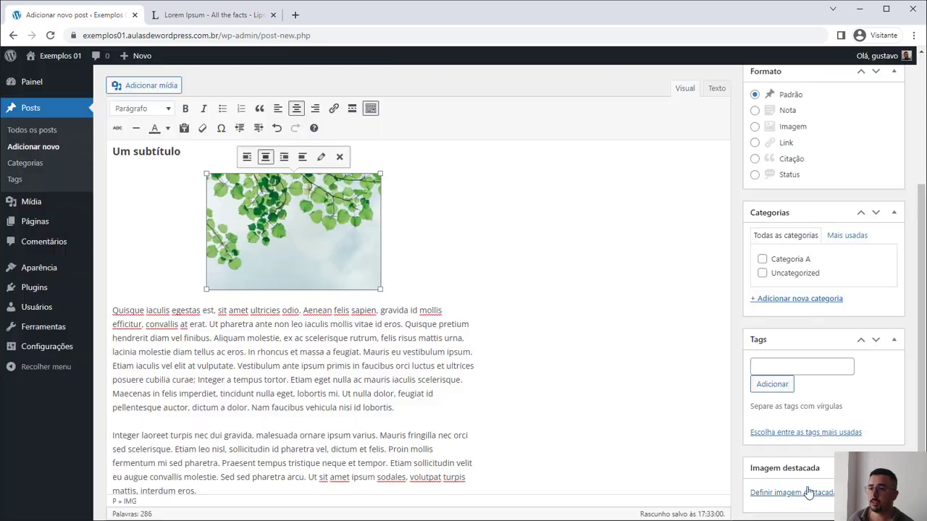
- Try left alignment on the reduced image and restore its centre alignment
{"action": "left_click", "coordinate": [247, 159]}
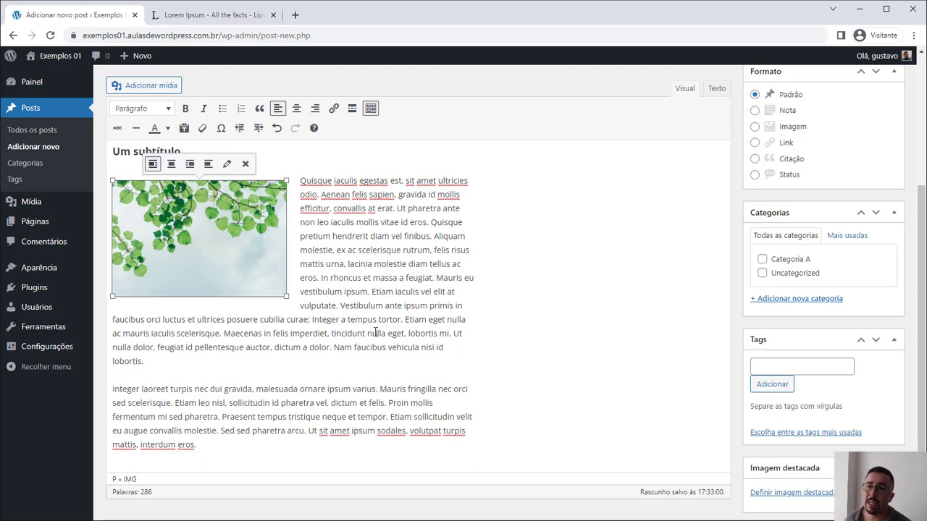
{"action": "left_click", "coordinate": [171, 165]}
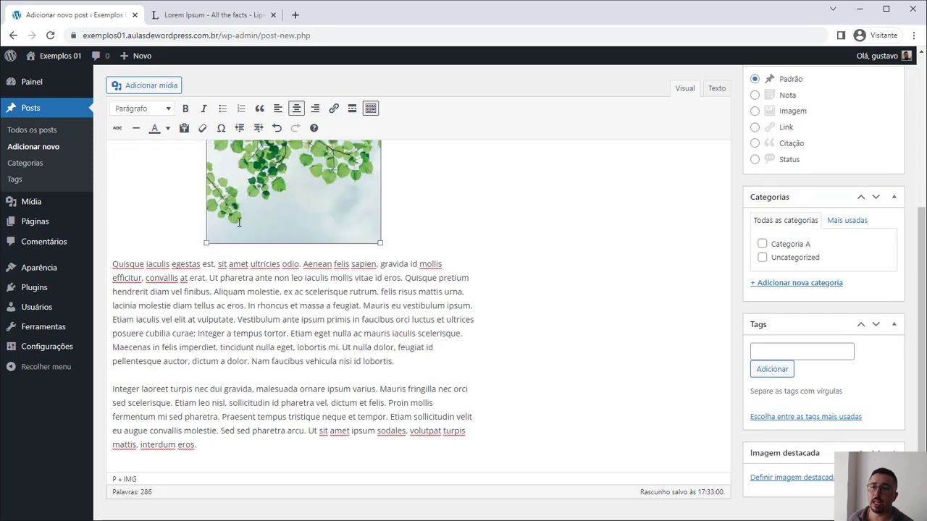
{"action": "scroll", "coordinate": [356, 290], "scroll_direction": "up", "scroll_amount": 2}
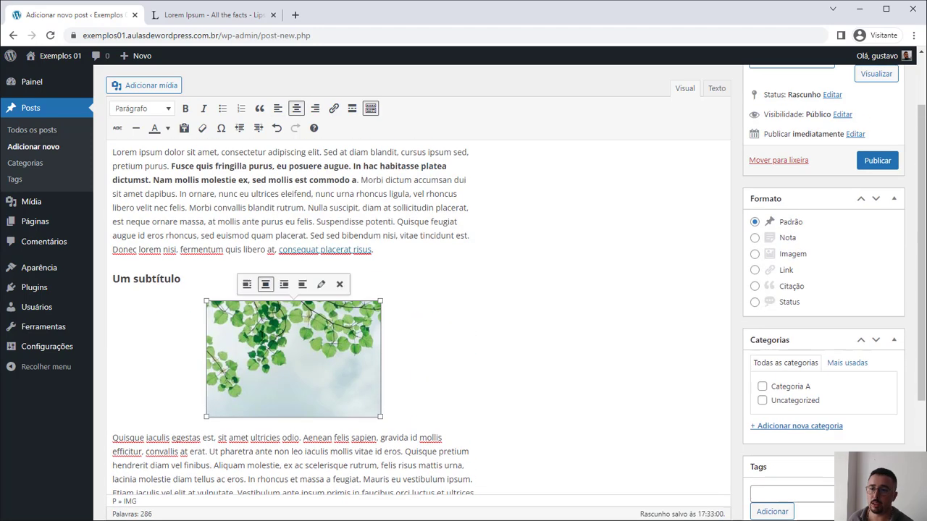
- Set the image's size back to Grande – 625 × 416 in its details and update it
{"action": "left_click", "coordinate": [321, 284]}
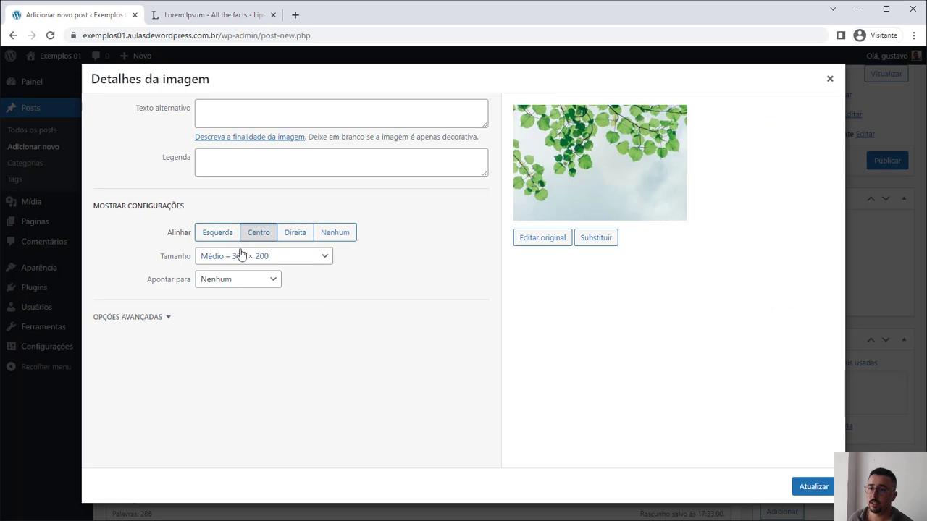
{"action": "left_click", "coordinate": [265, 256]}
{"action": "left_click", "coordinate": [258, 293]}
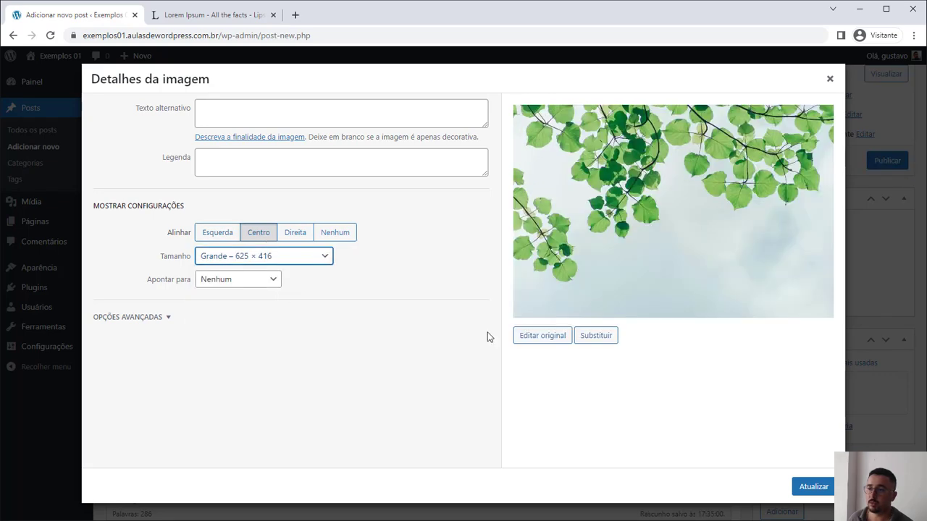
{"action": "left_click", "coordinate": [813, 487]}
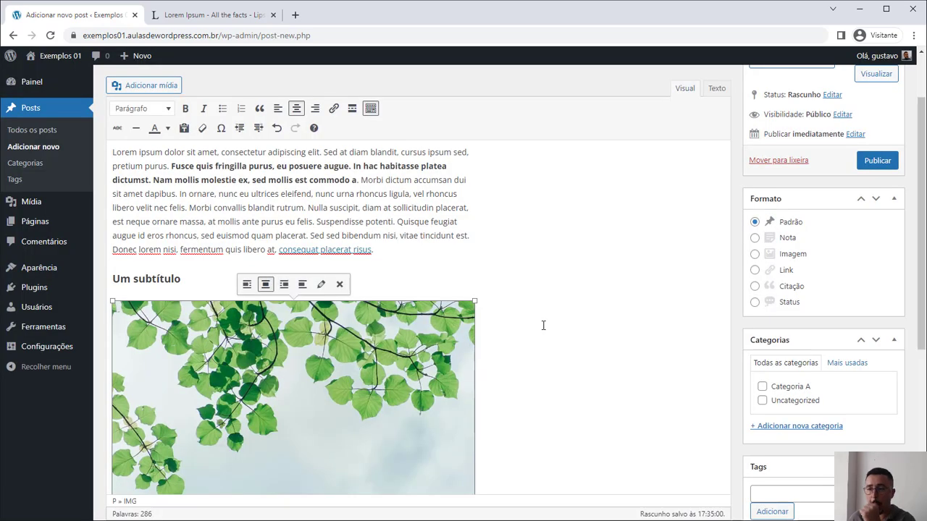
- Split the paragraph below the image into separate paragraphs after "vulputate.", "tempus tortor.", "lobortis mi." and "dictum a dolor."
{"action": "scroll", "coordinate": [544, 326], "scroll_direction": "down", "scroll_amount": 2}
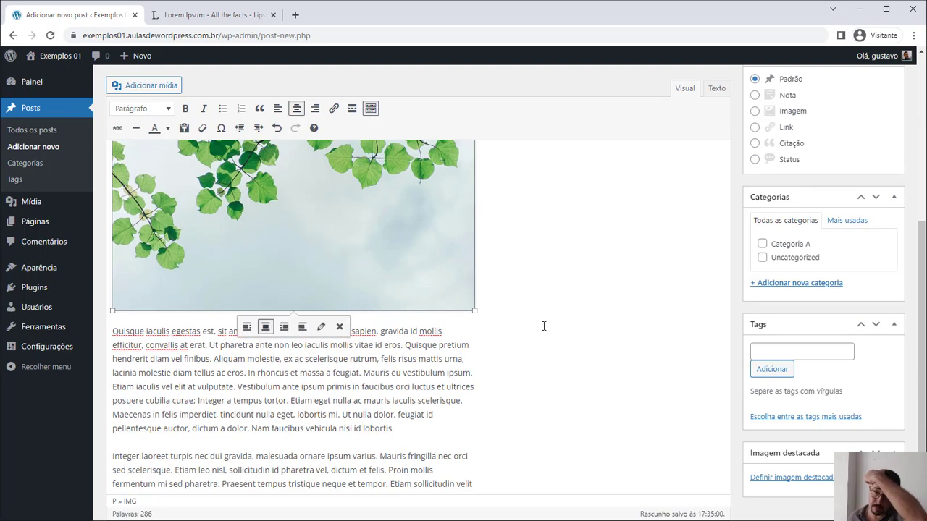
{"action": "scroll", "coordinate": [522, 325], "scroll_direction": "down", "scroll_amount": 1}
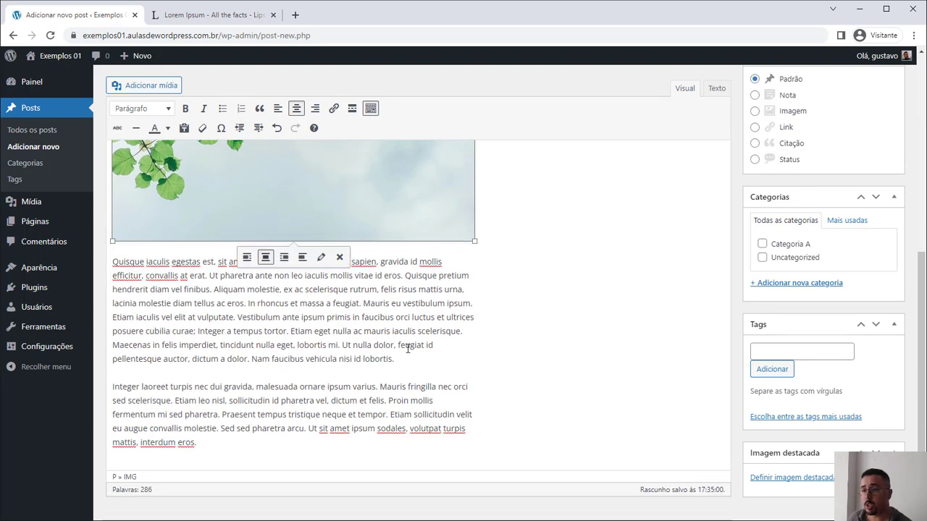
{"action": "left_click", "coordinate": [240, 322]}
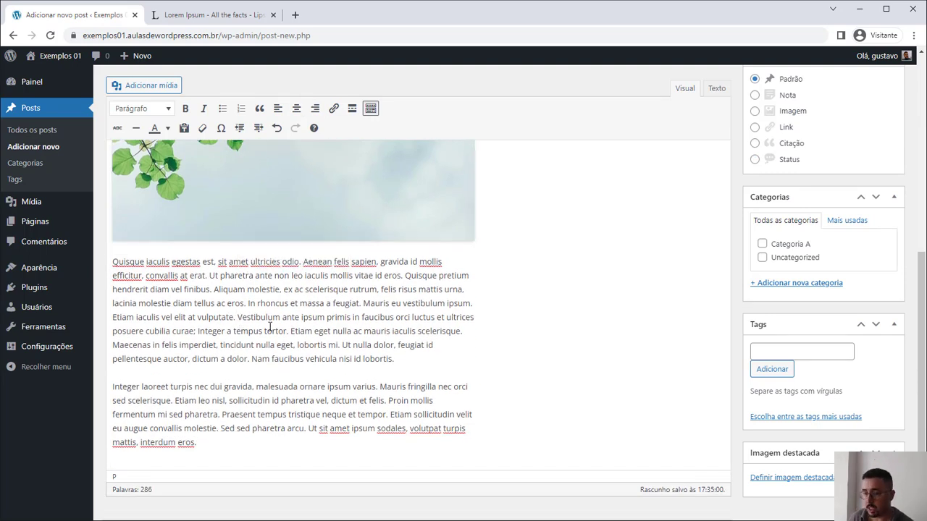
{"action": "key", "text": "Return"}
{"action": "left_click", "coordinate": [170, 331]}
{"action": "key", "text": "Return"}
{"action": "left_click", "coordinate": [159, 345]}
{"action": "key", "text": "Return"}
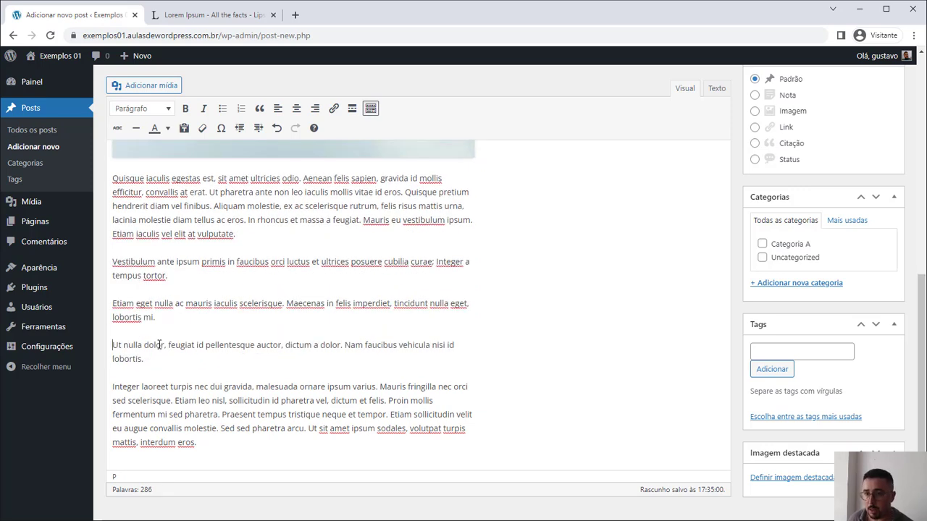
{"action": "left_click", "coordinate": [346, 345]}
{"action": "key", "text": "Return"}
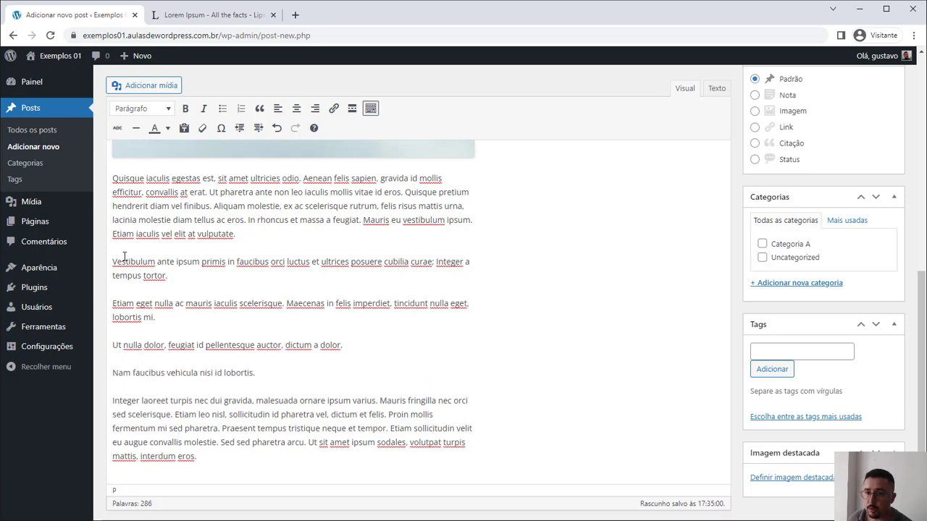
- Format the paragraphs from "Vestibulum ante ipsum" onward as a bulleted list and convert it to a numbered list
{"action": "left_click_drag", "start_coordinate": [113, 261], "coordinate": [255, 373]}
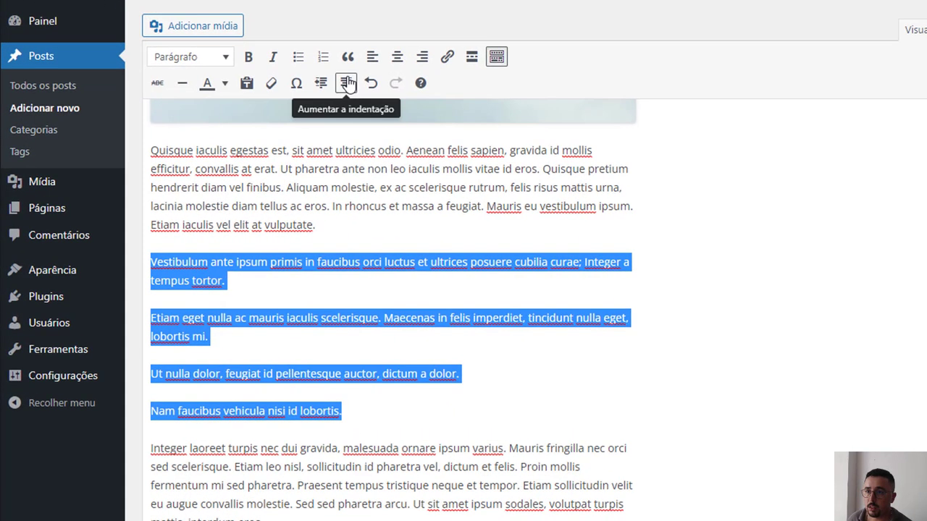
{"action": "left_click", "coordinate": [297, 57]}
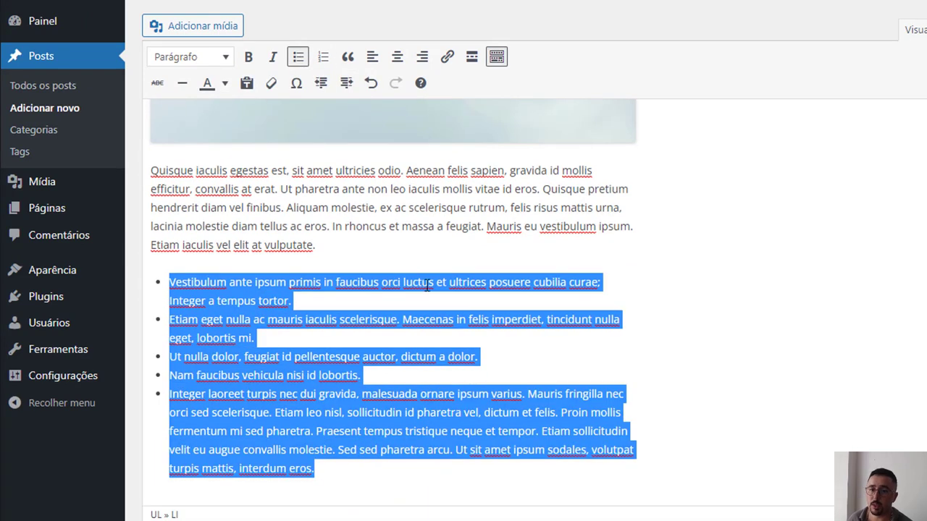
{"action": "left_click", "coordinate": [322, 57]}
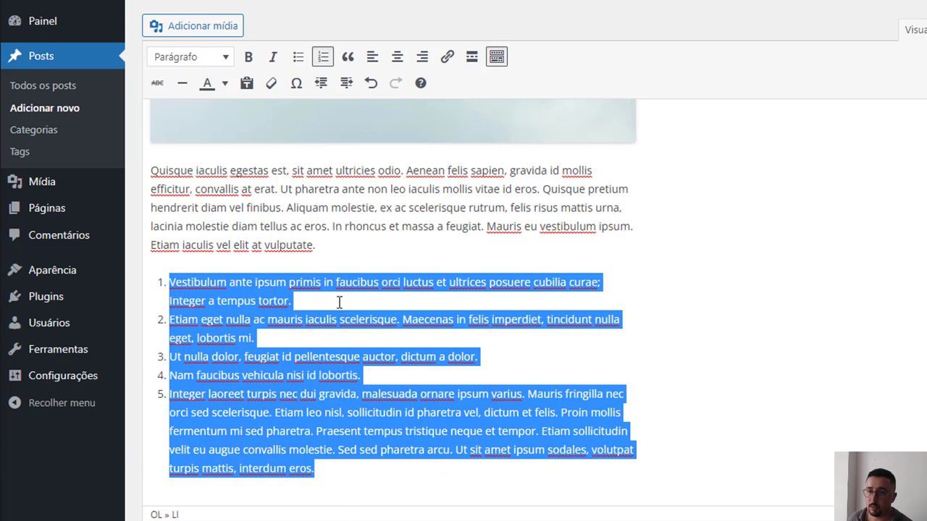
- Center the text of the paragraph starting with "Quisque iaculis egestas" below the image
{"action": "triple_click", "coordinate": [296, 186]}
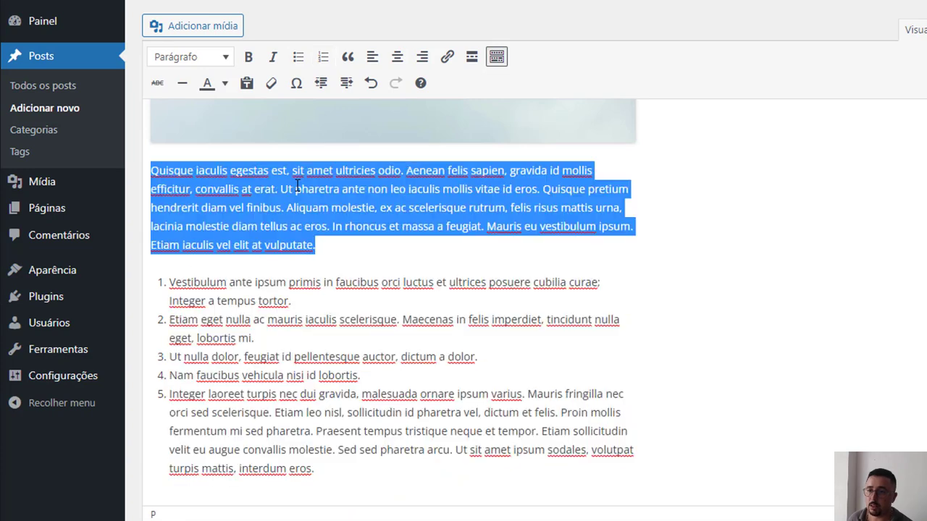
{"action": "left_click", "coordinate": [397, 56]}
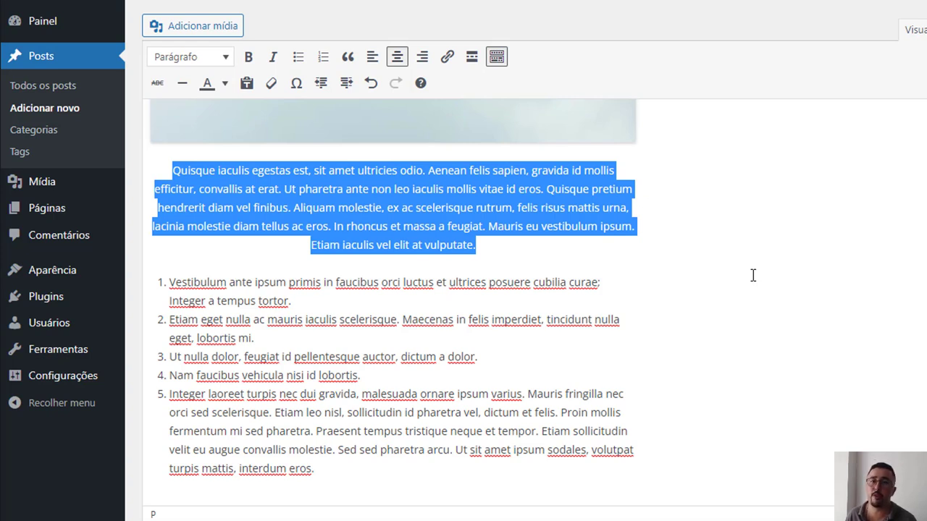
{"action": "scroll", "coordinate": [648, 271], "scroll_direction": "up", "scroll_amount": 10}
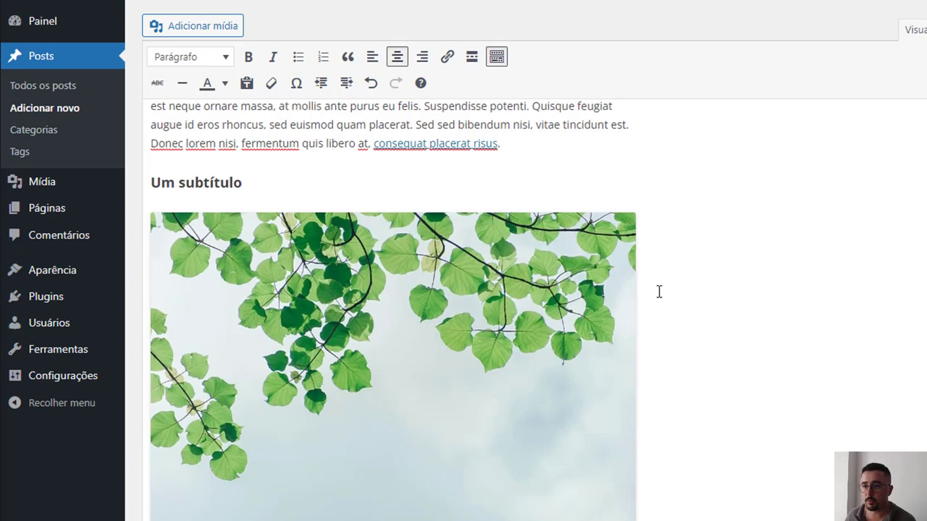